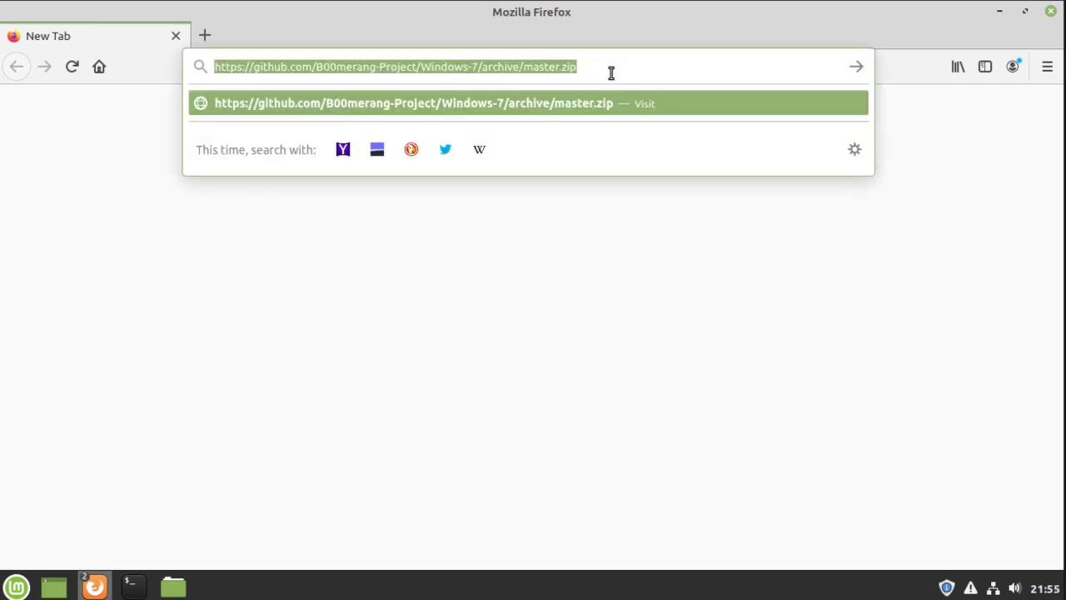
Download Windows-7-master.zip from the B00merang-Project Windows-7 GitHub address and save it to disk.
key("Return")
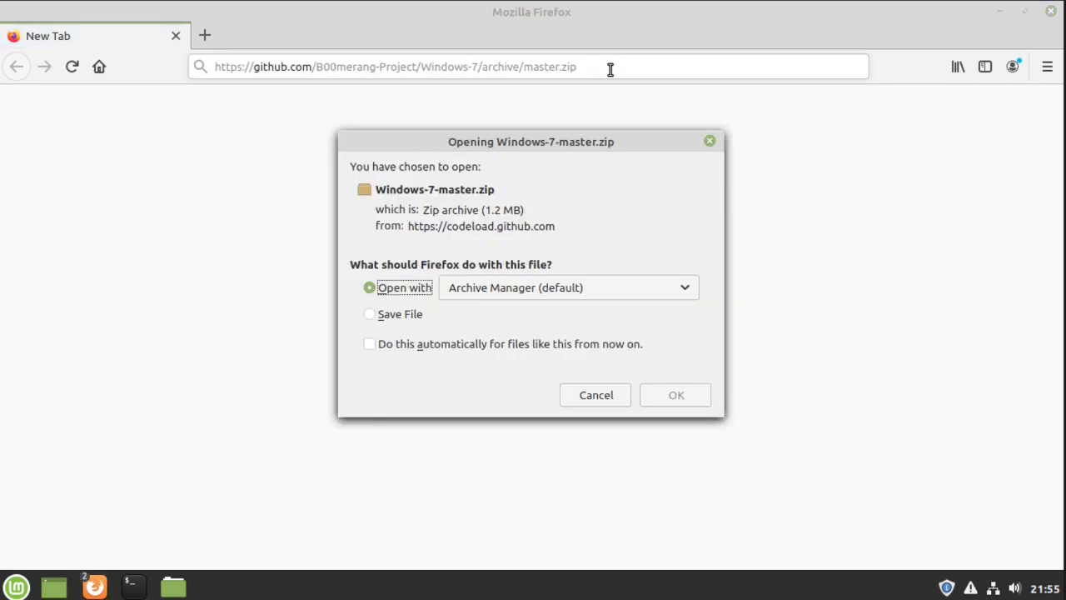
left_click(374, 313)
left_click(659, 398)
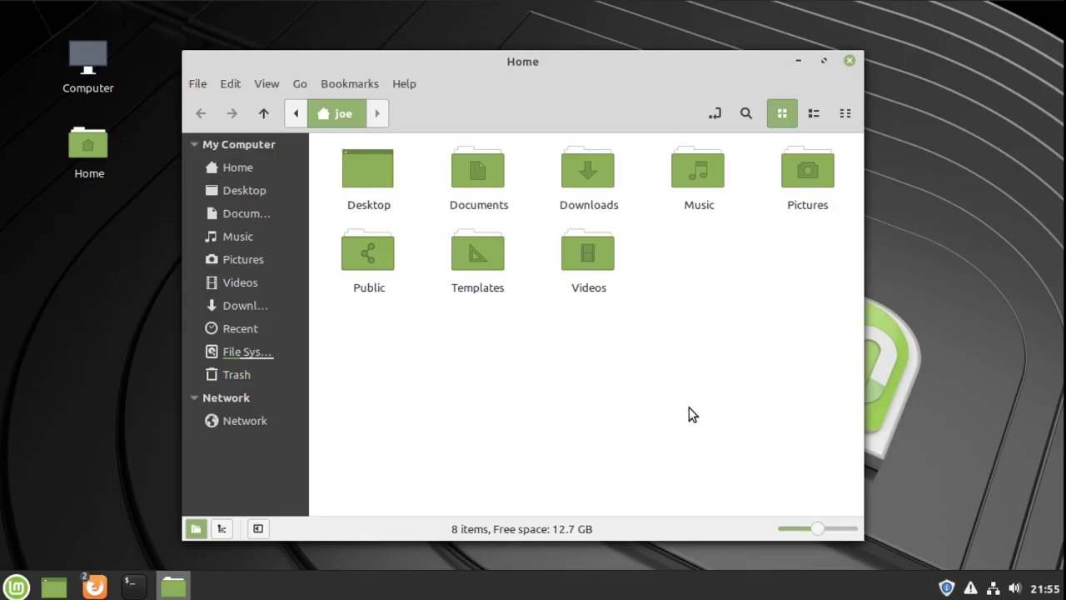
Show hidden files in Home and open Downloads in a second tab.
right_click(686, 280)
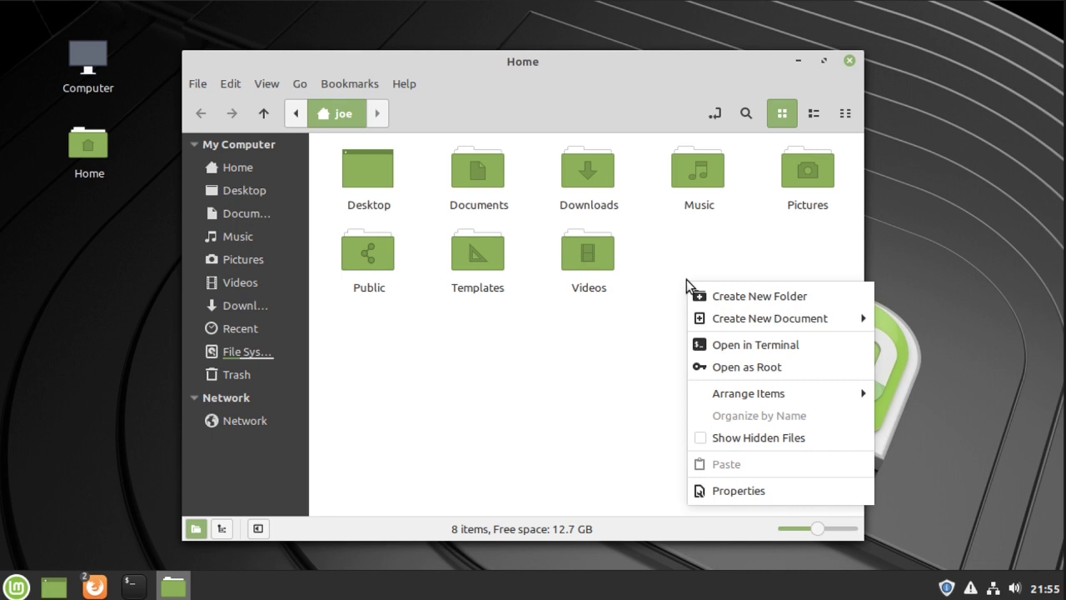
left_click(701, 434)
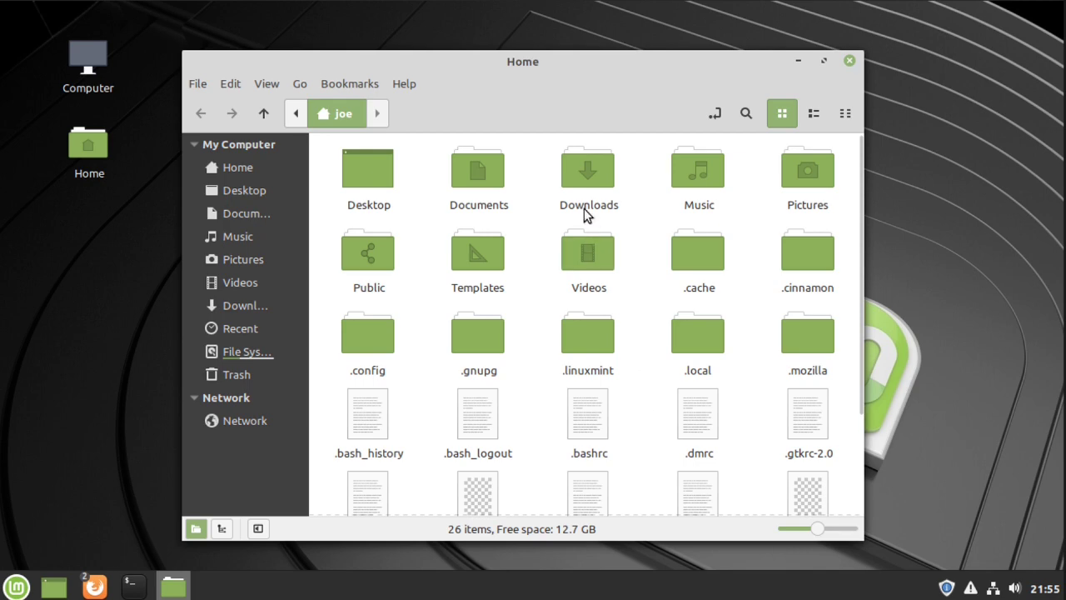
right_click(586, 183)
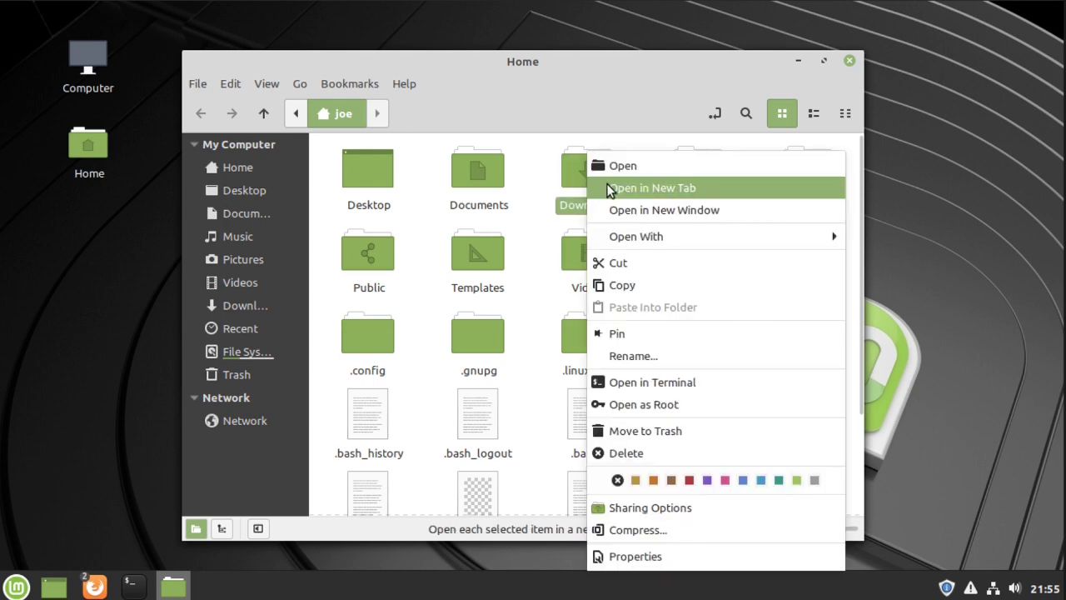
left_click(606, 185)
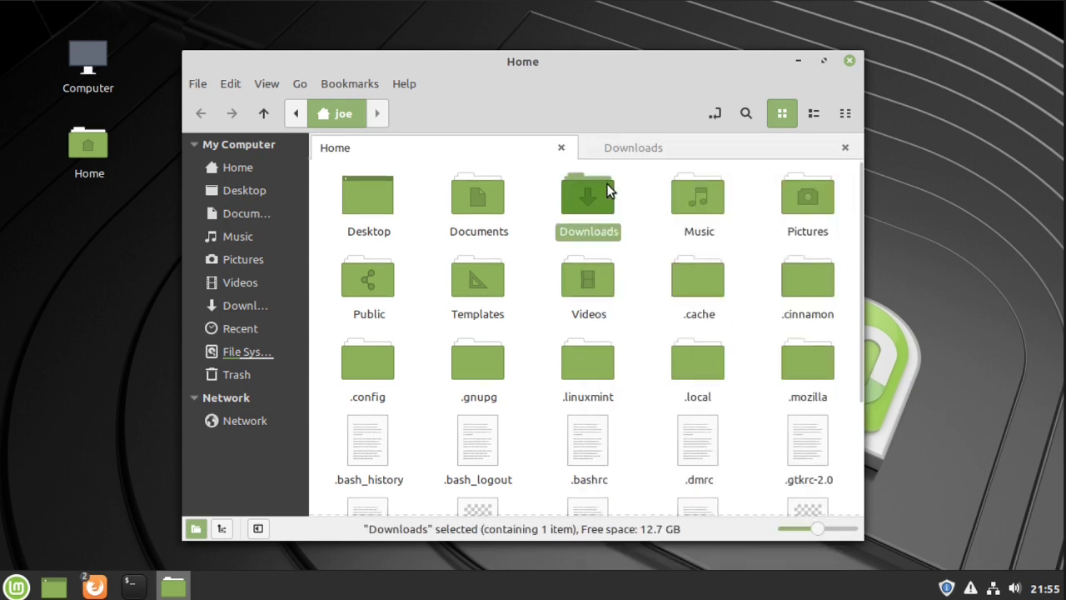
Create a new folder named .themes in the Home folder.
right_click(651, 265)
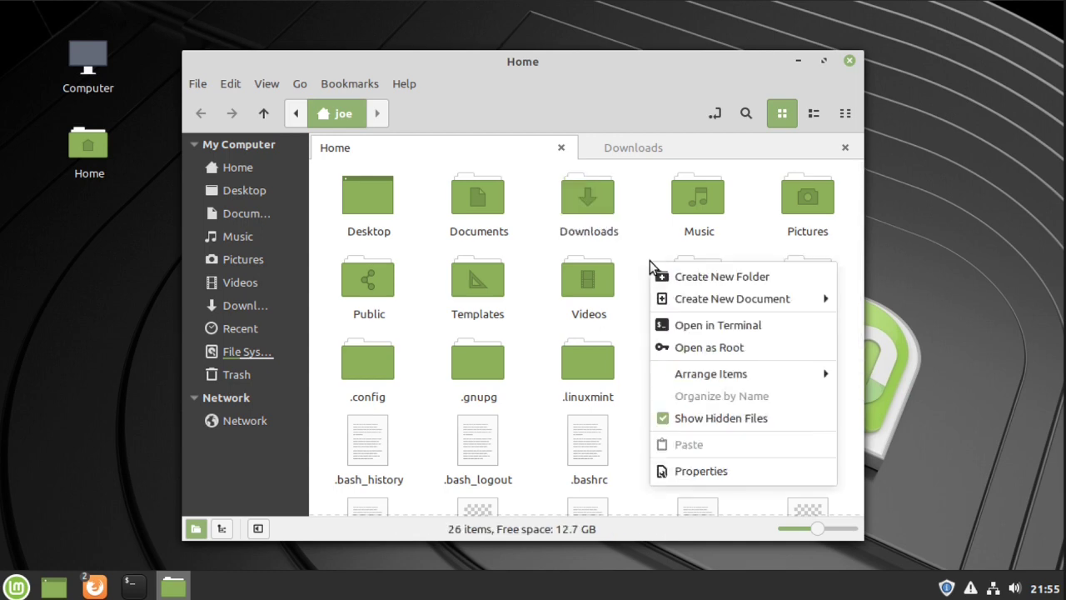
left_click(687, 279)
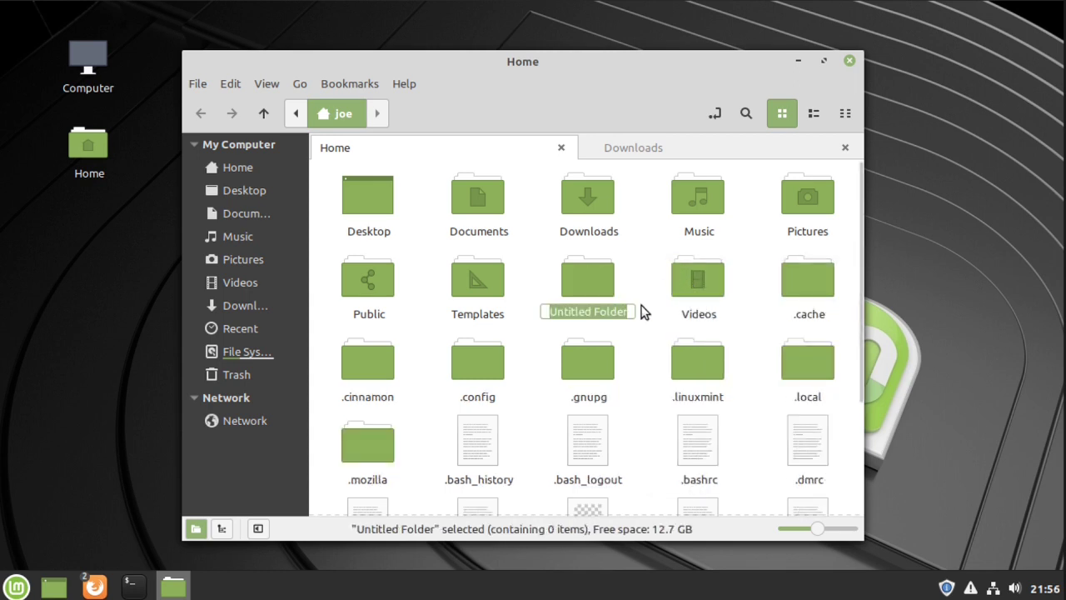
type(".the")
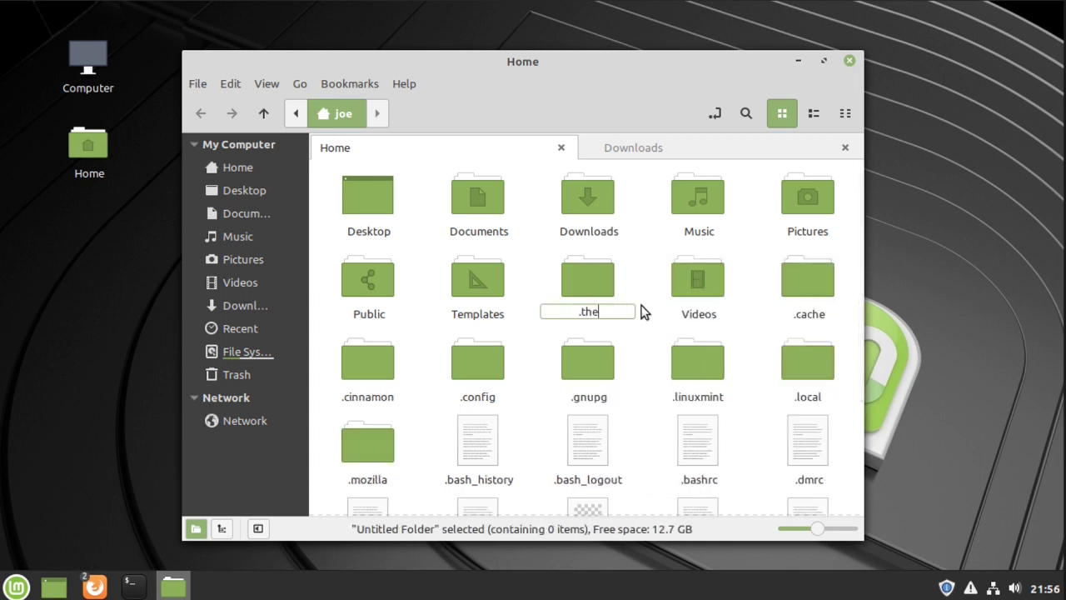
type("mes")
key("Return")
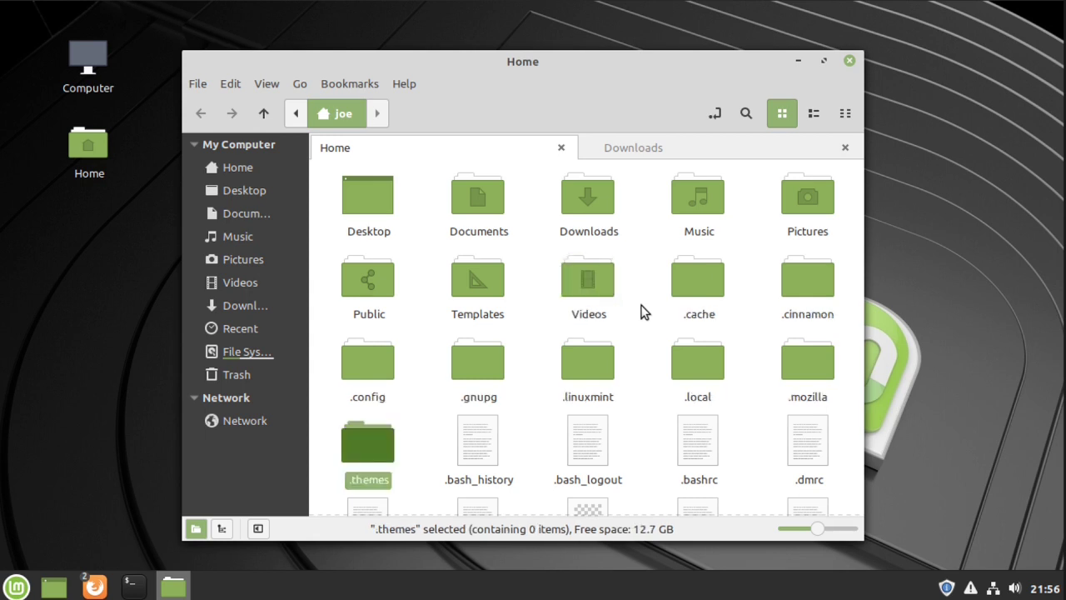
Open .themes, then open Windows-7-master.zip from Downloads in Archive Manager.
double_click(372, 444)
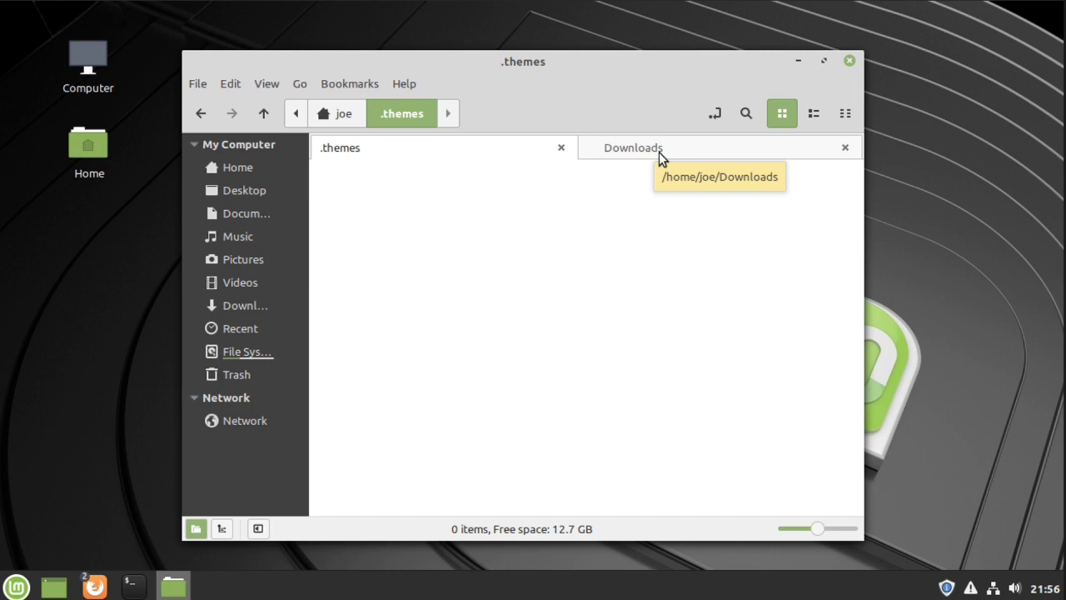
left_click(633, 148)
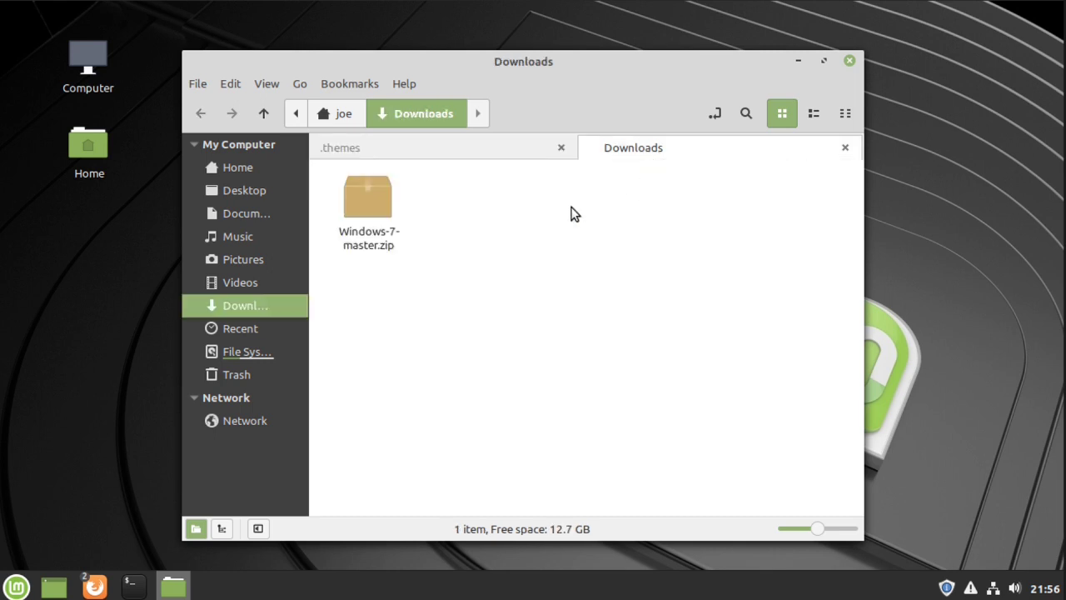
double_click(378, 215)
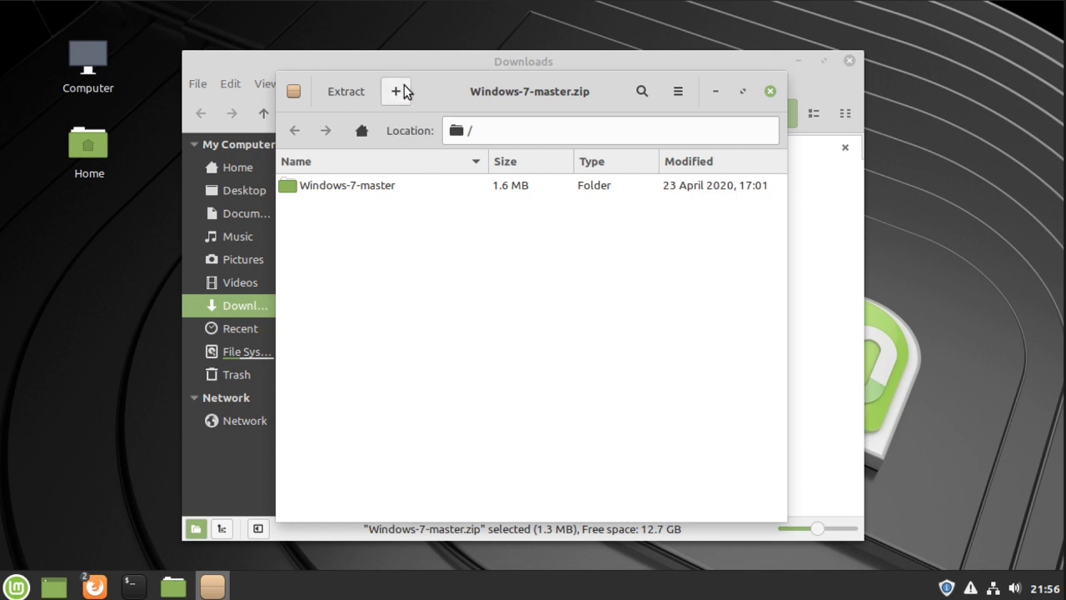
Extract the Windows-7-master folder into .themes and close Archive Manager.
left_click_drag(490, 85, 679, 117)
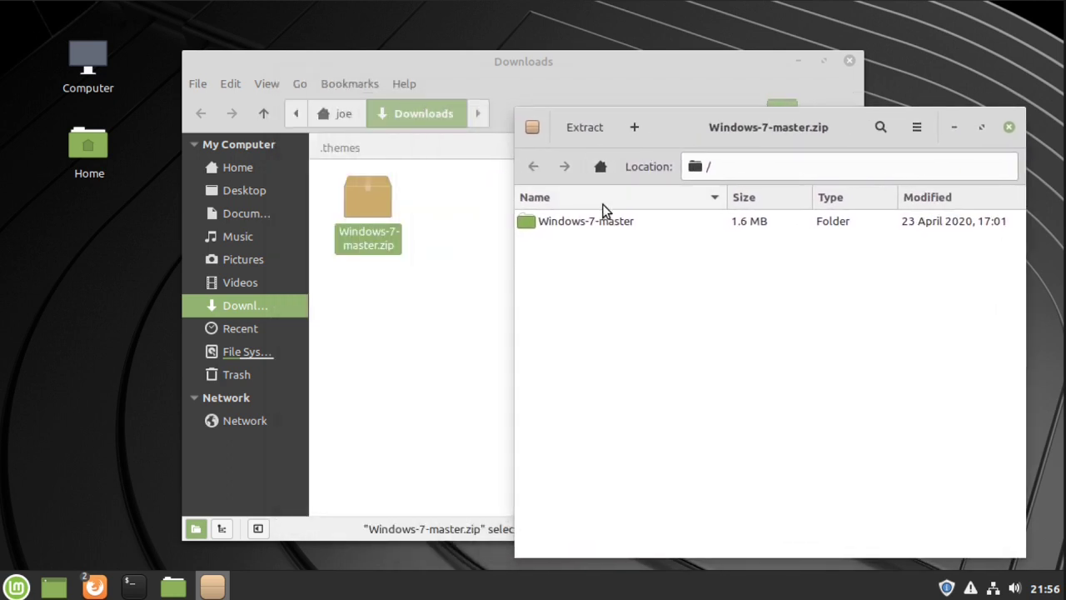
left_click(448, 150)
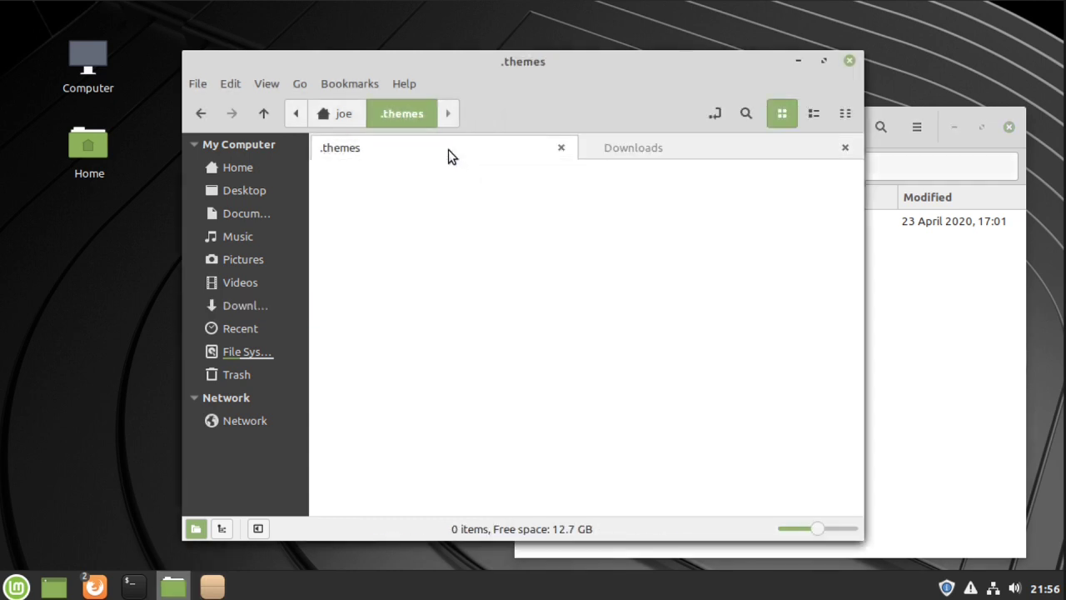
left_click(916, 279)
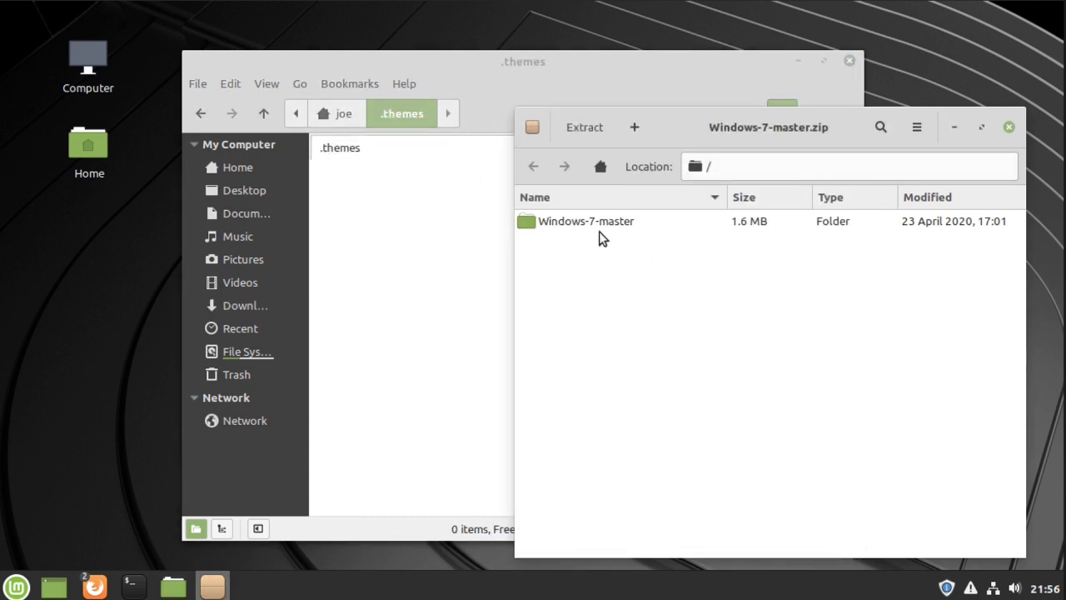
left_click_drag(593, 220, 416, 263)
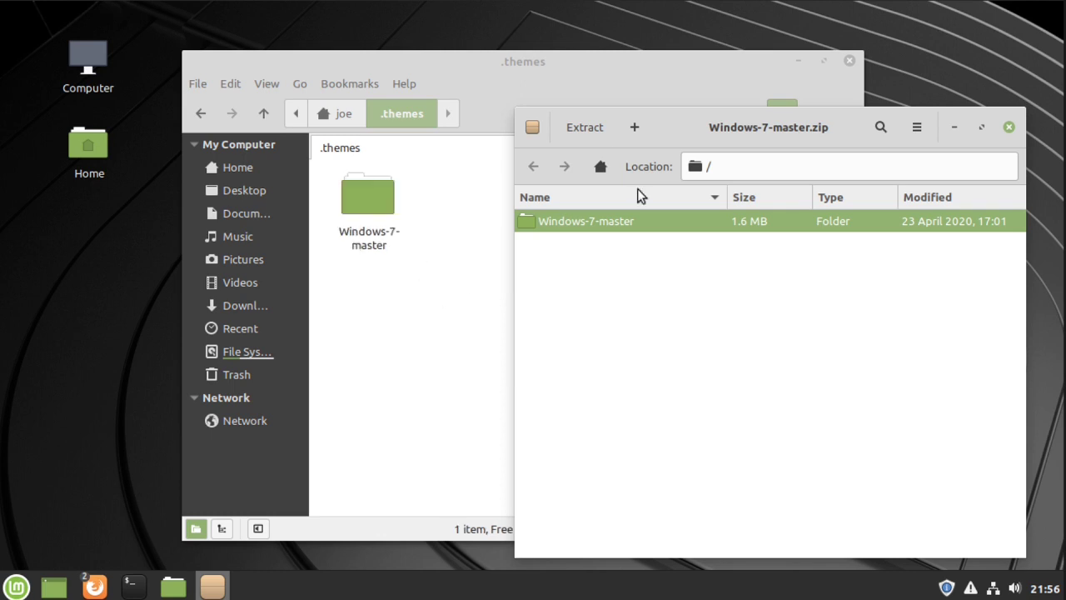
left_click(1008, 131)
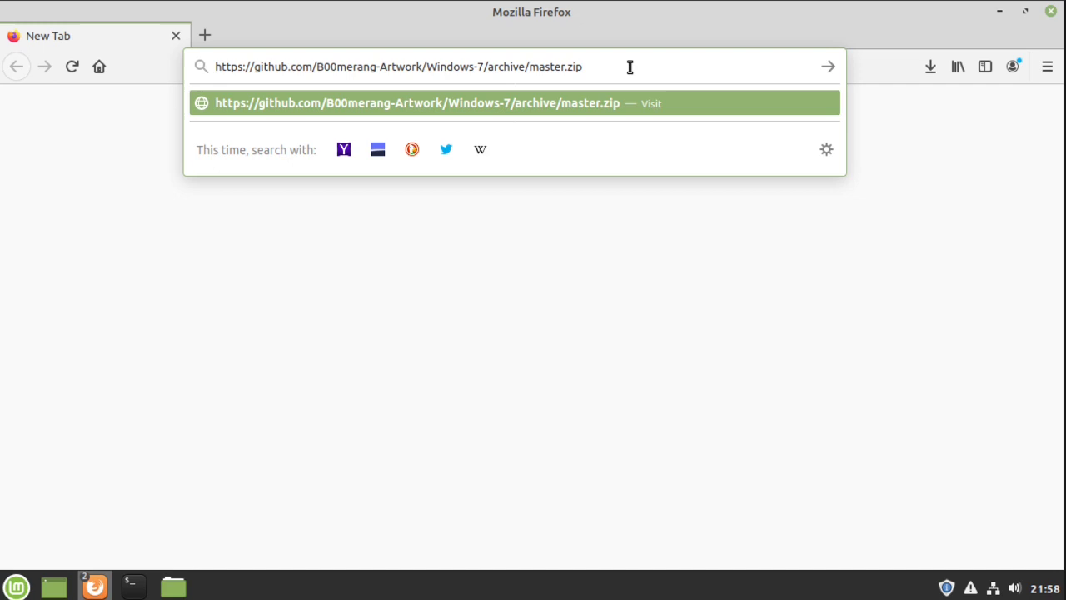
Load the B00merang-Artwork Windows-7 master.zip address to fetch the second archive.
key("Return")
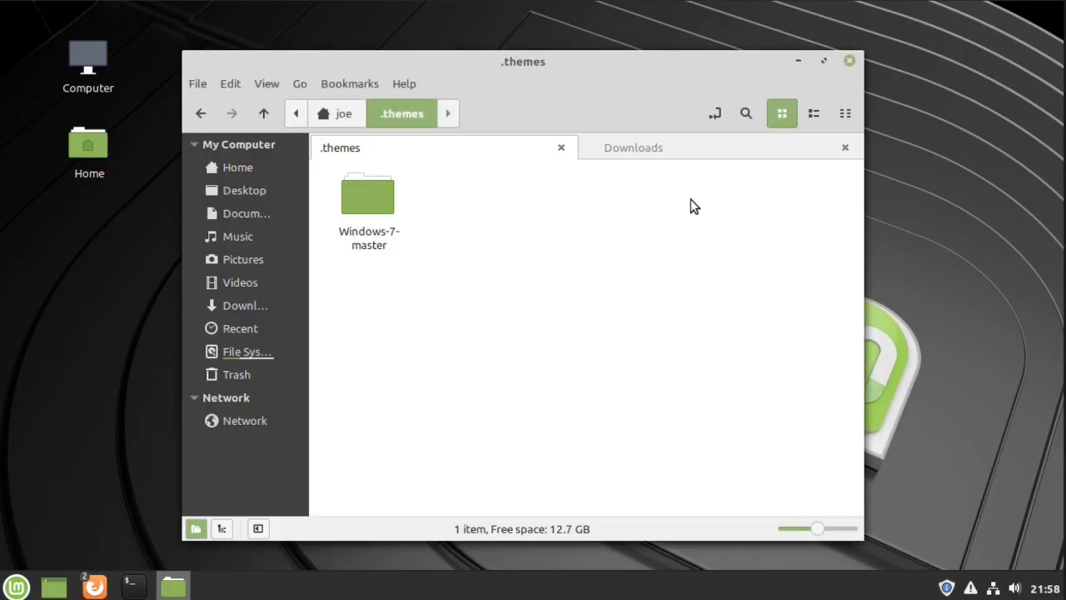
Create a .icons folder in Home, then return to the Downloads tab.
left_click(349, 117)
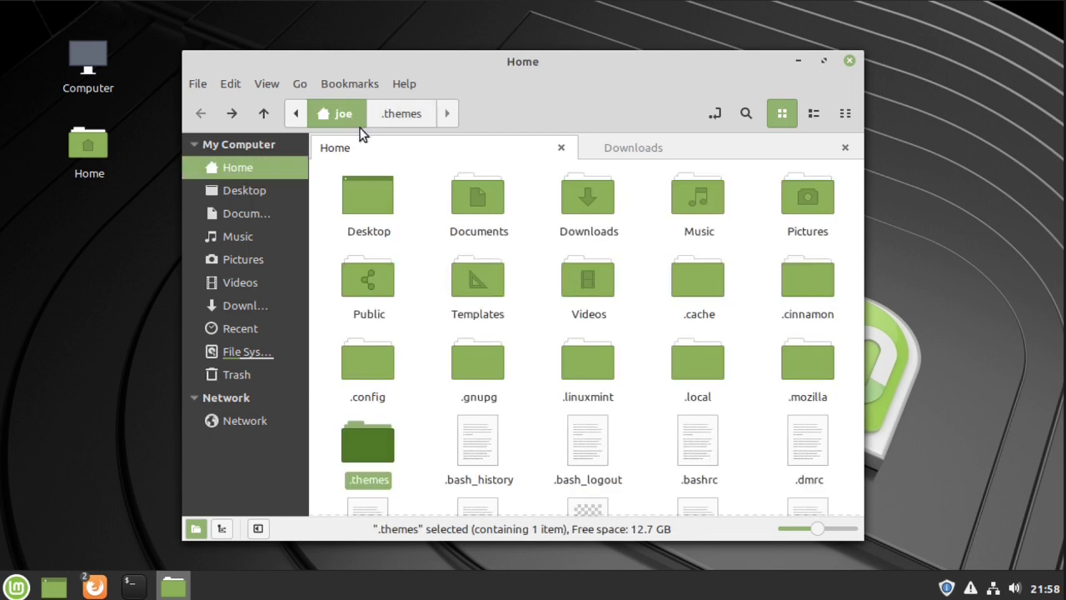
right_click(535, 253)
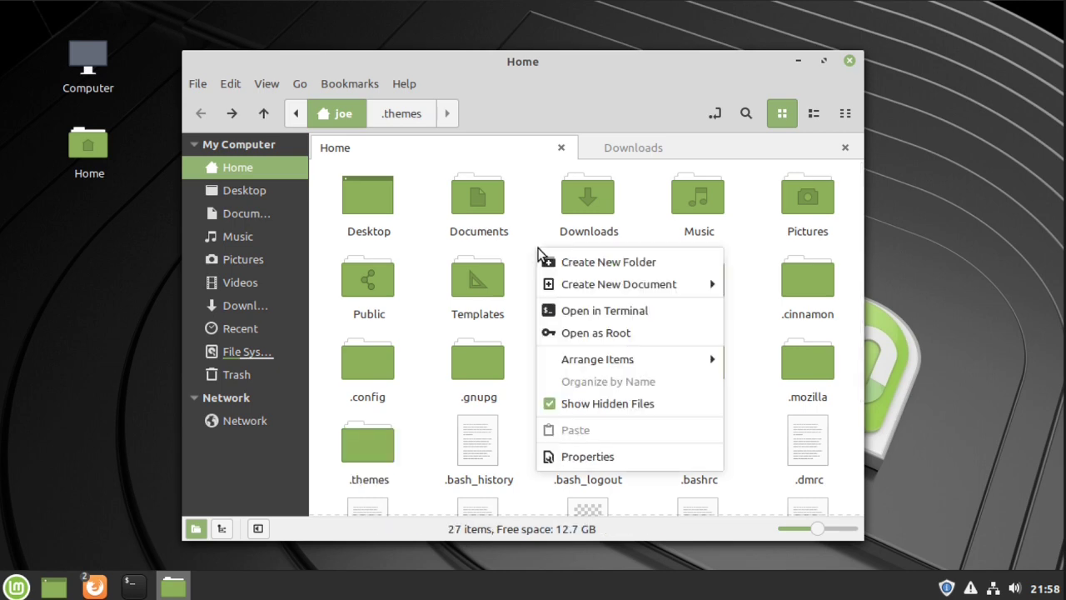
left_click(573, 265)
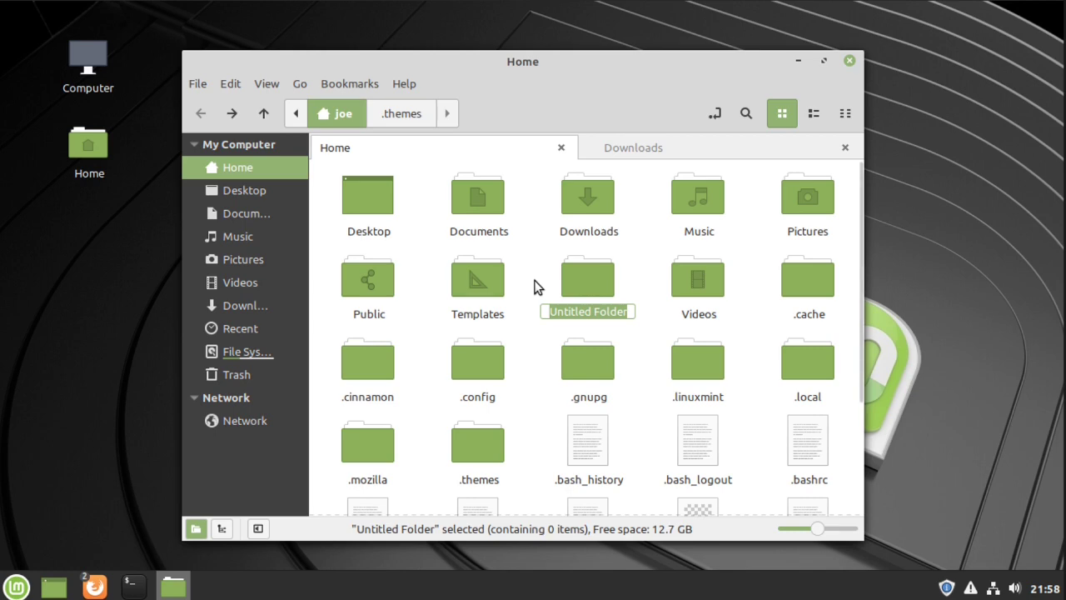
type(".icons")
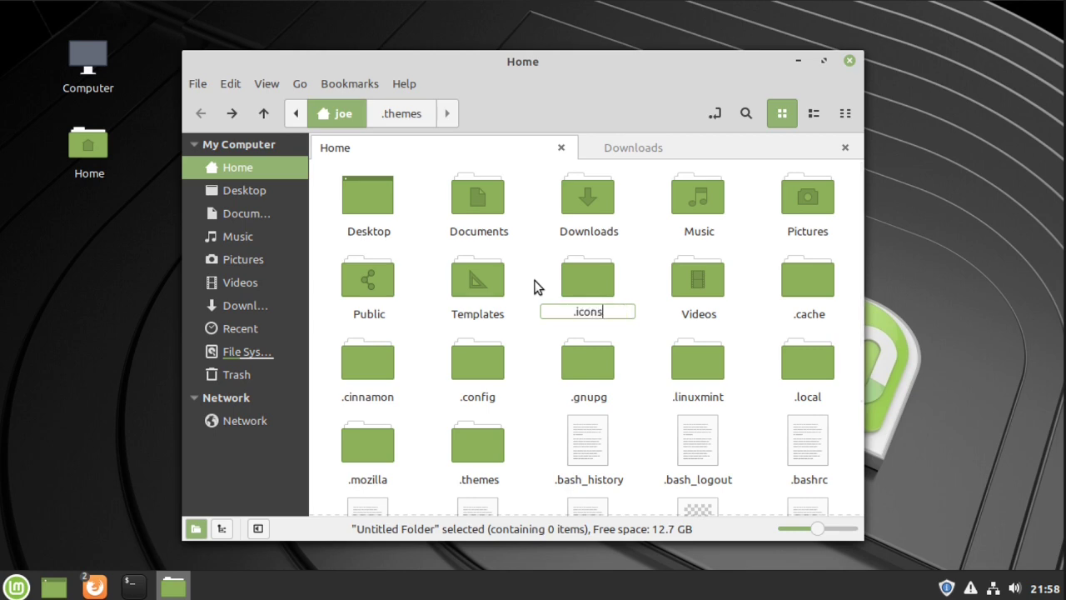
key("Return")
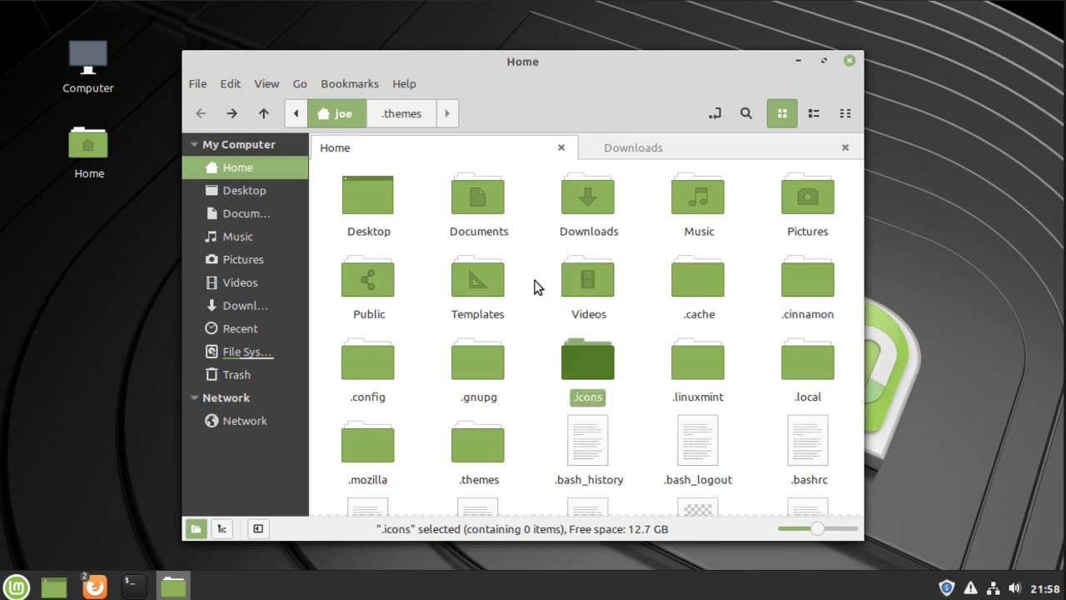
left_click(640, 320)
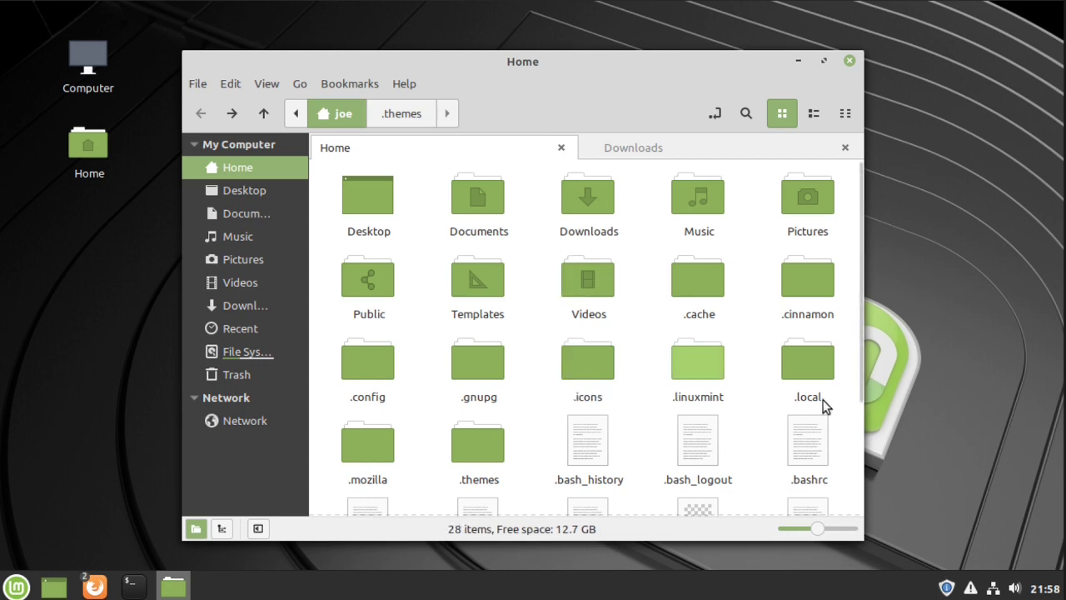
left_click(696, 155)
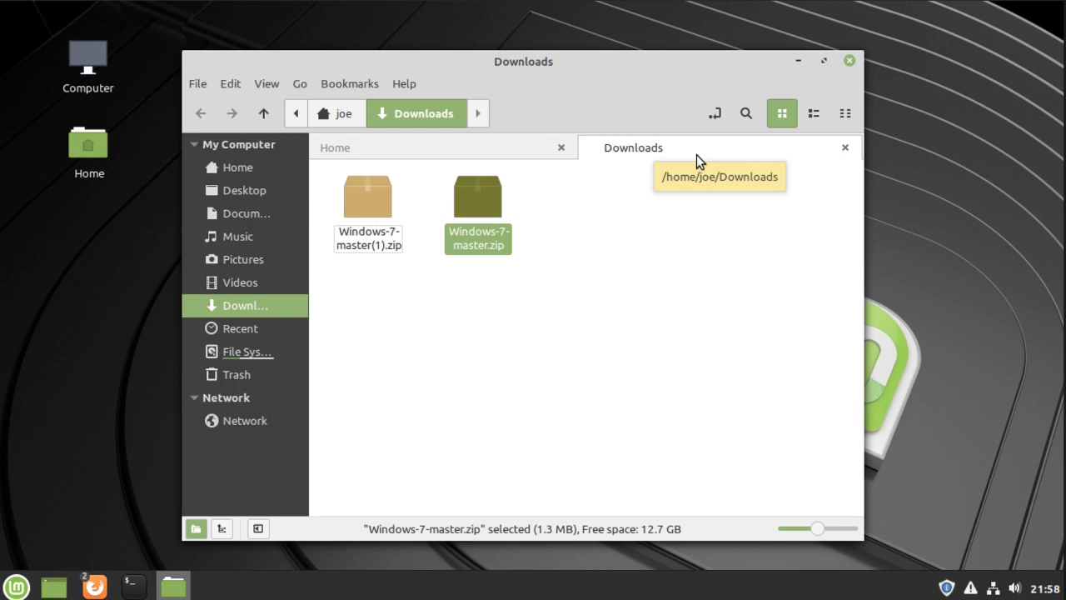
Extract the Windows-7-master folder from Windows-7-master(1).zip into Home's .icons folder and close the archive.
double_click(386, 233)
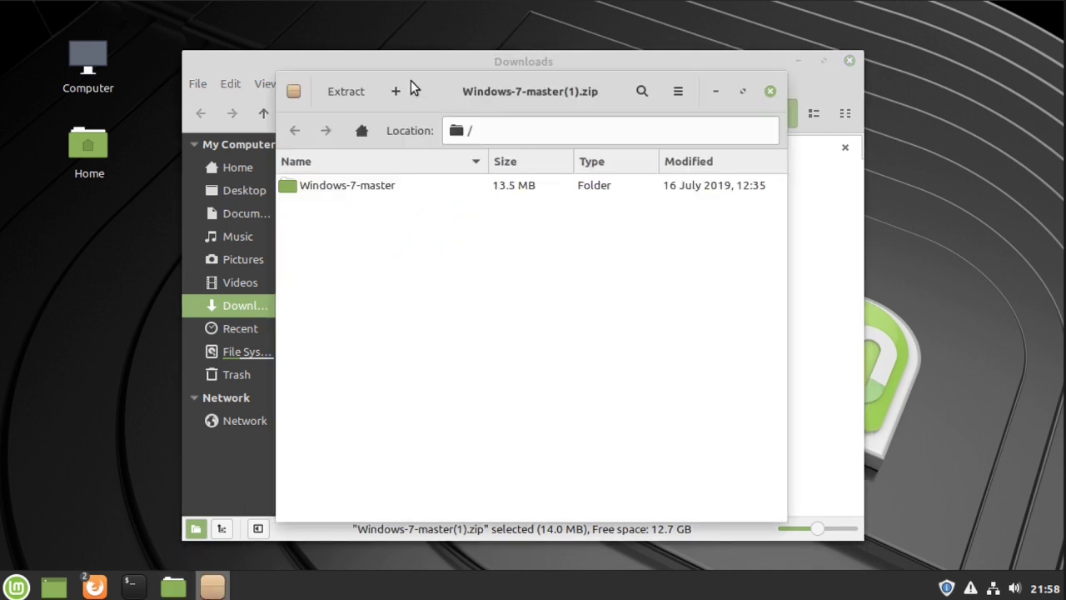
left_click_drag(412, 87, 674, 126)
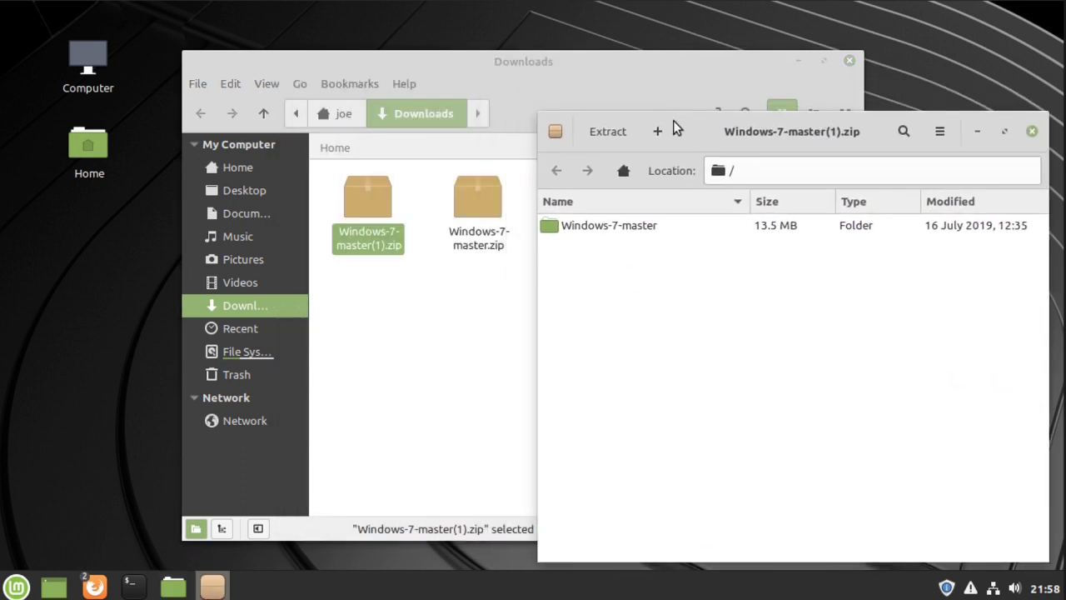
left_click(439, 145)
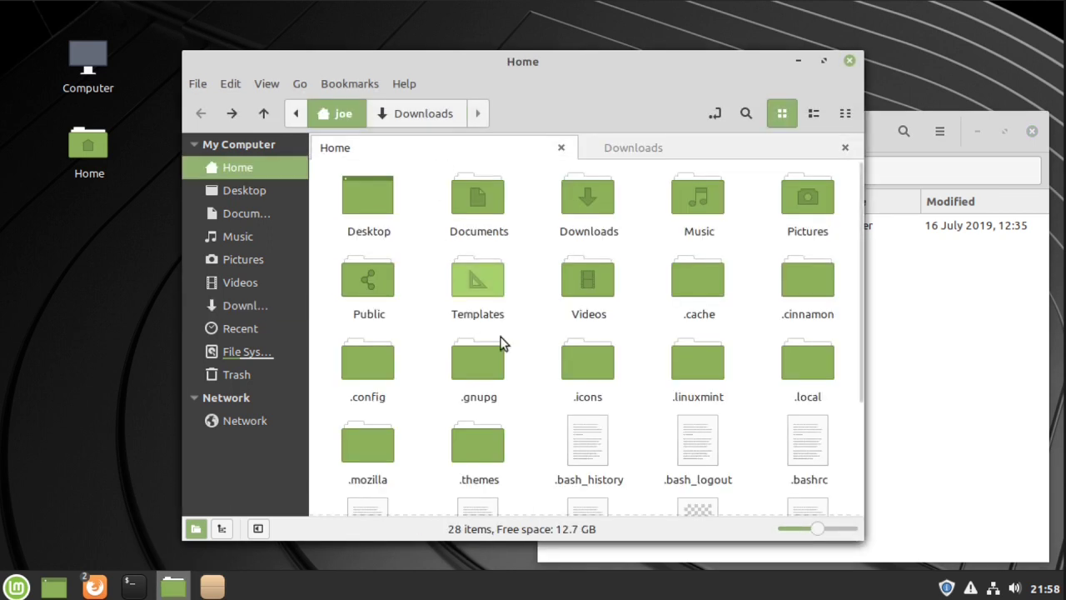
double_click(594, 366)
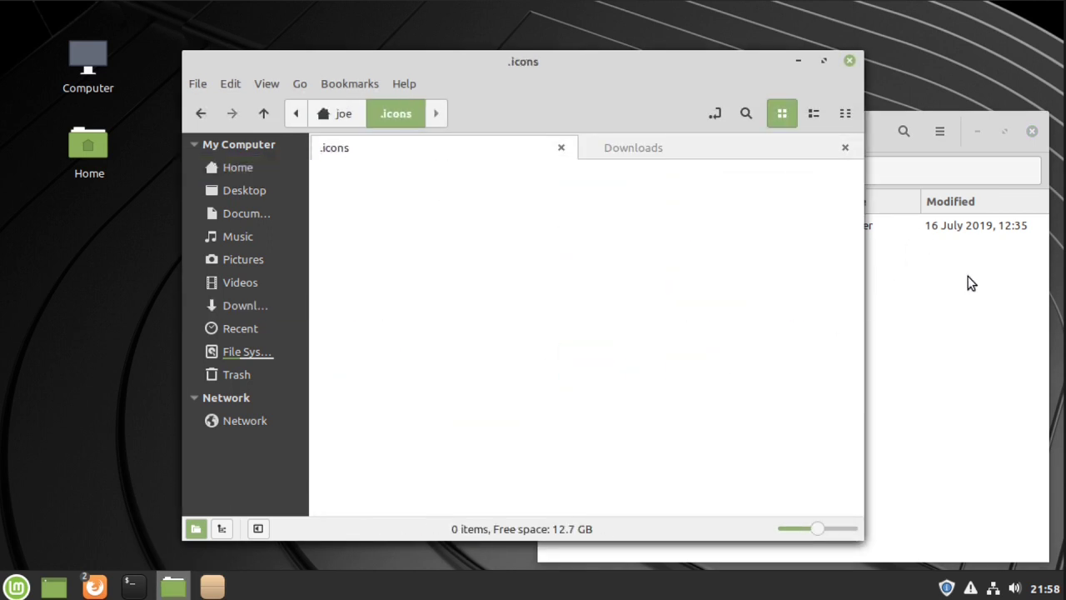
left_click(968, 284)
left_click_drag(592, 233, 405, 279)
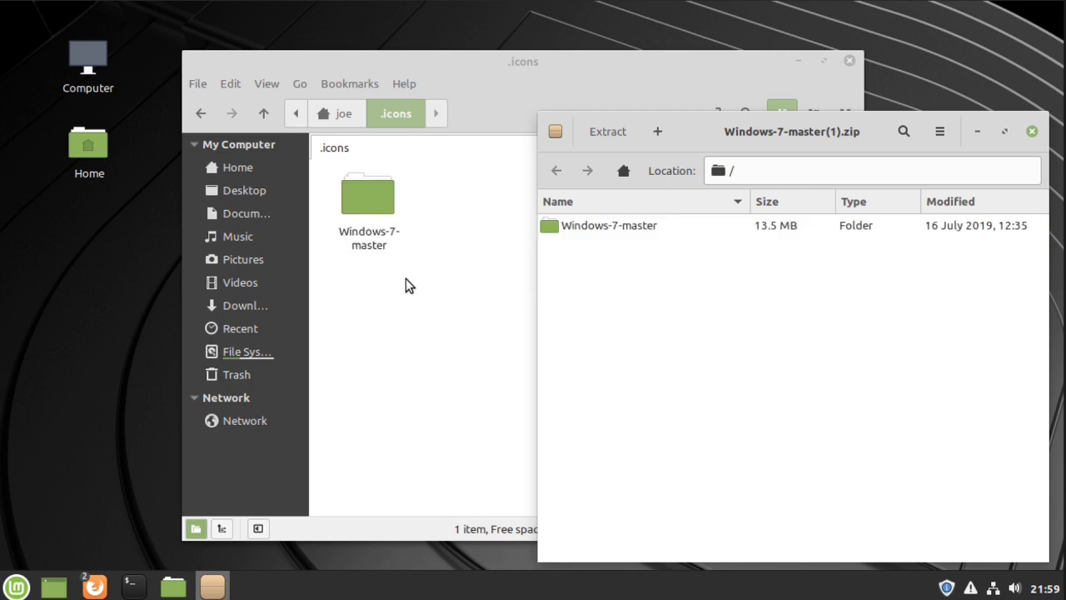
left_click(1031, 132)
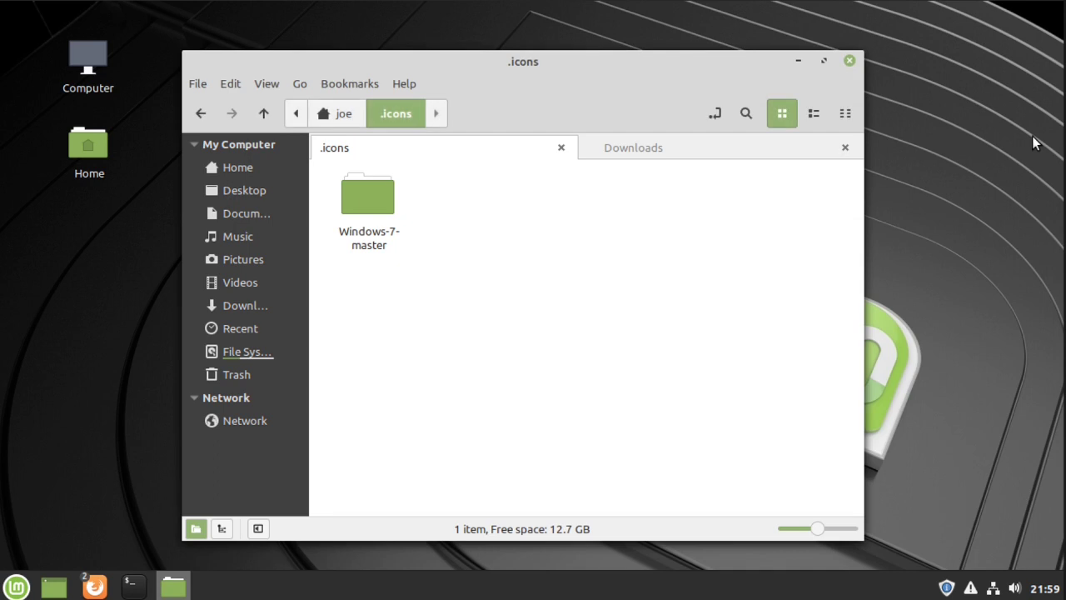
Minimise the file manager and launch System Settings from the Cinnamon menu.
left_click(797, 63)
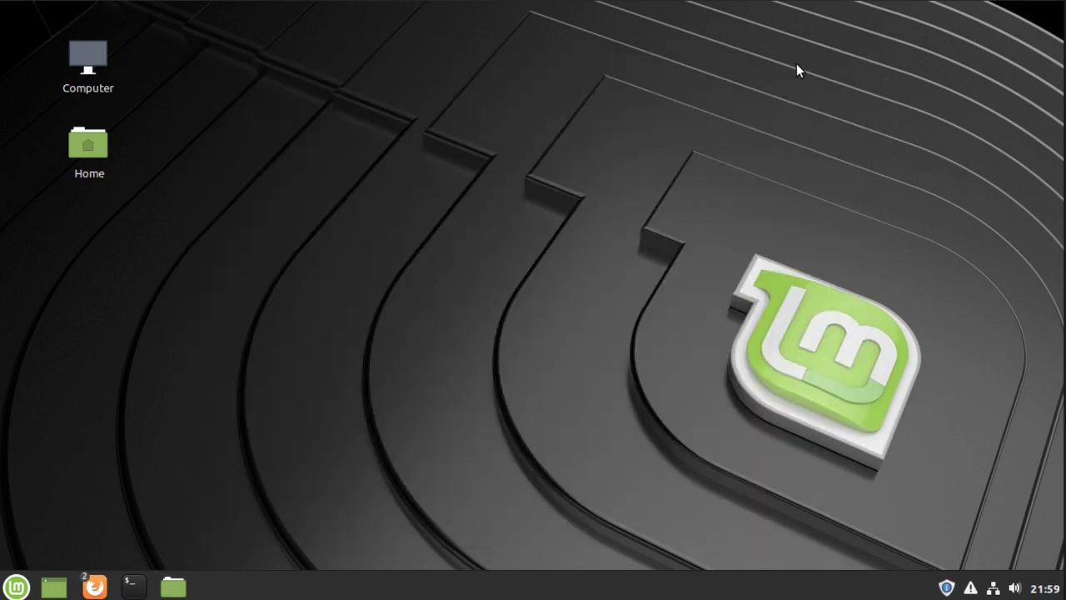
left_click(20, 586)
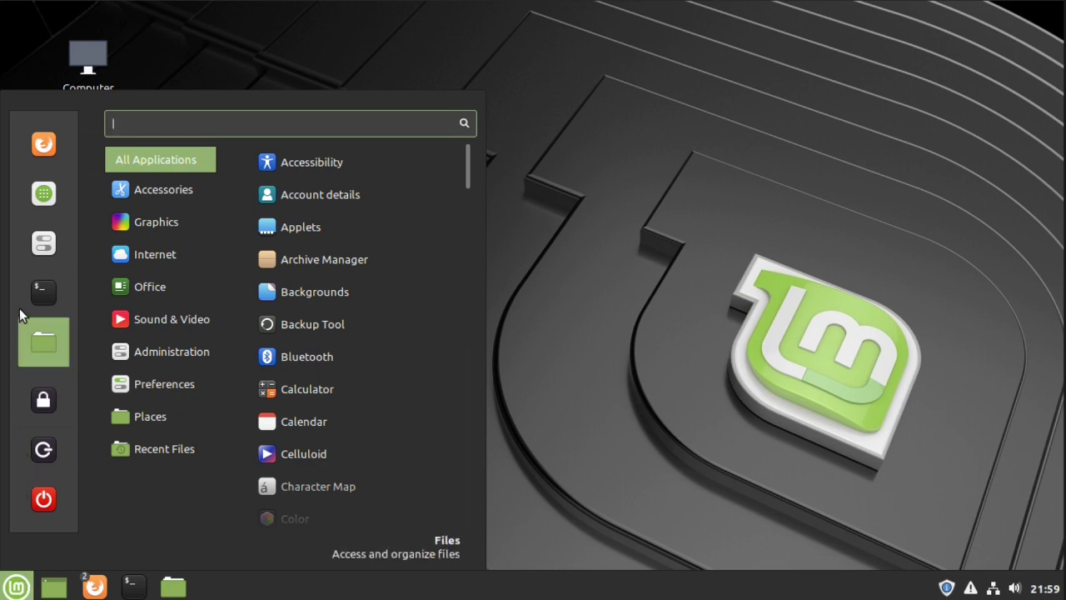
left_click(42, 237)
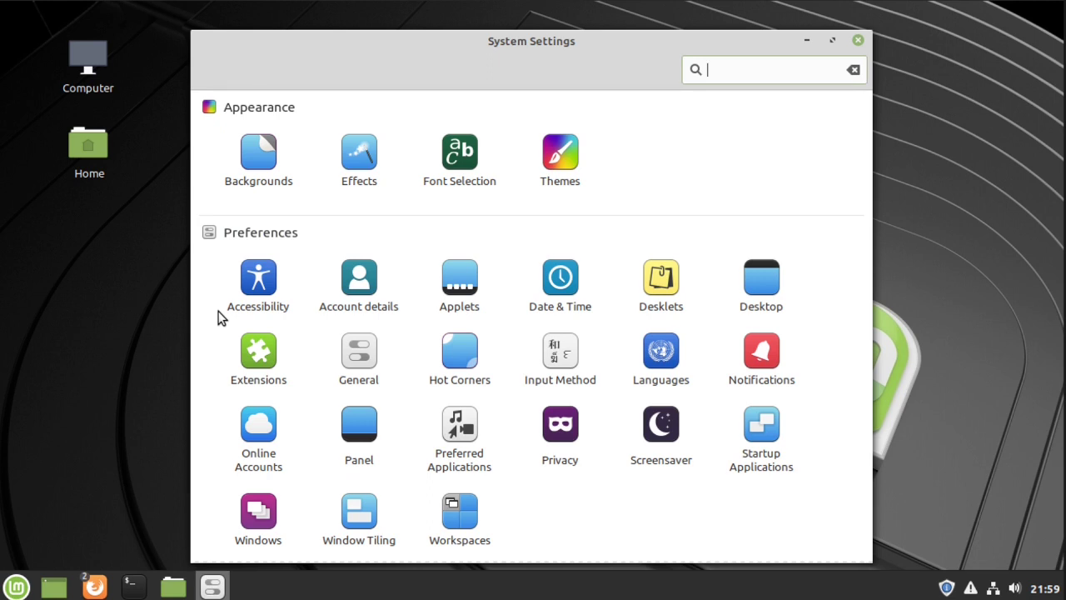
In Themes, set window borders and icons to Windows-7-master.
left_click(564, 157)
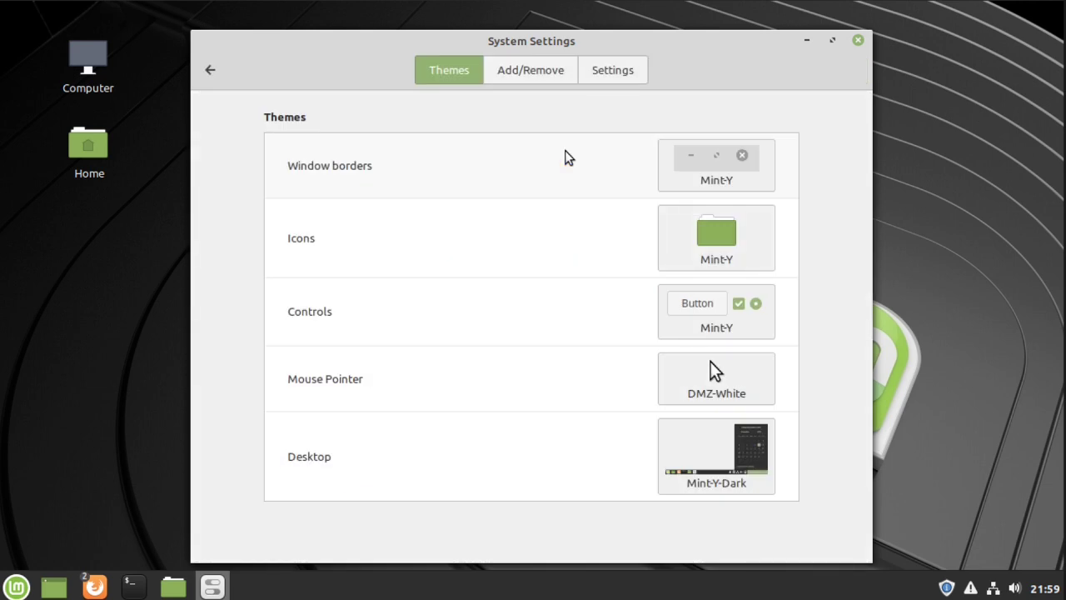
left_click(692, 178)
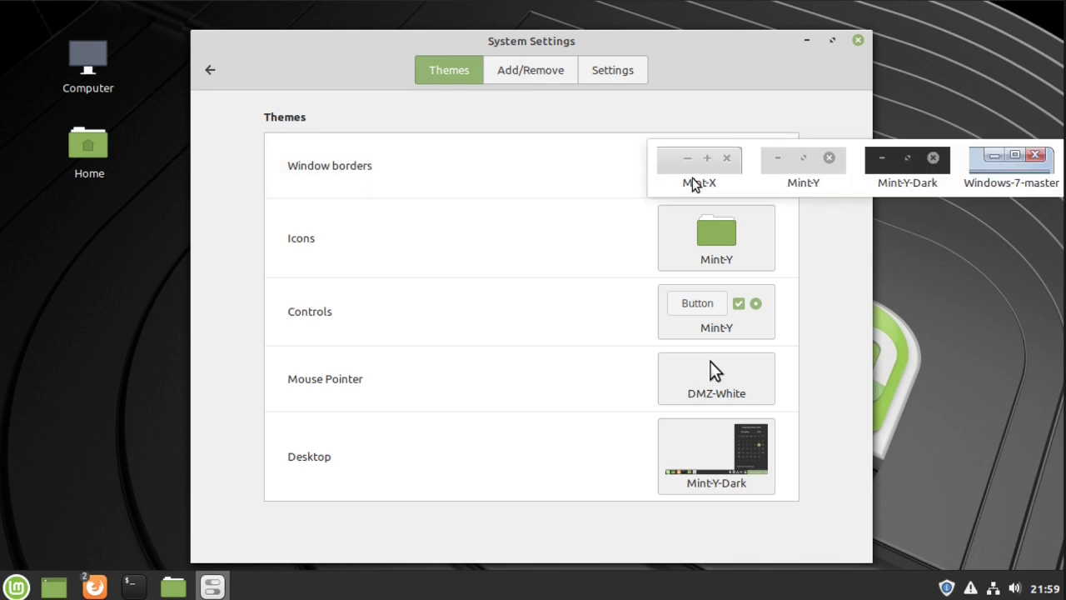
left_click(1031, 177)
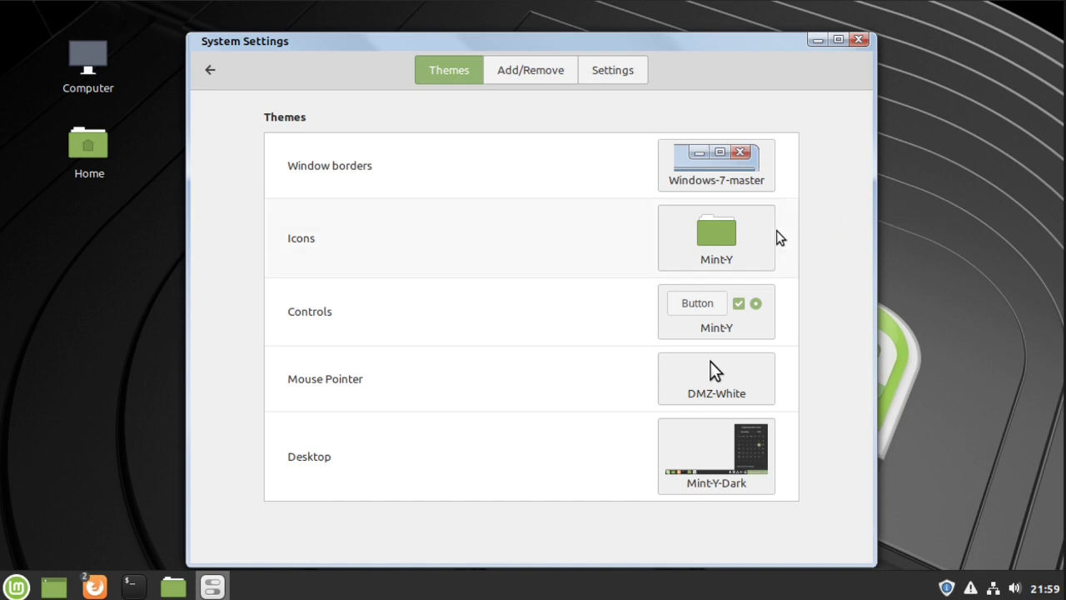
left_click(724, 237)
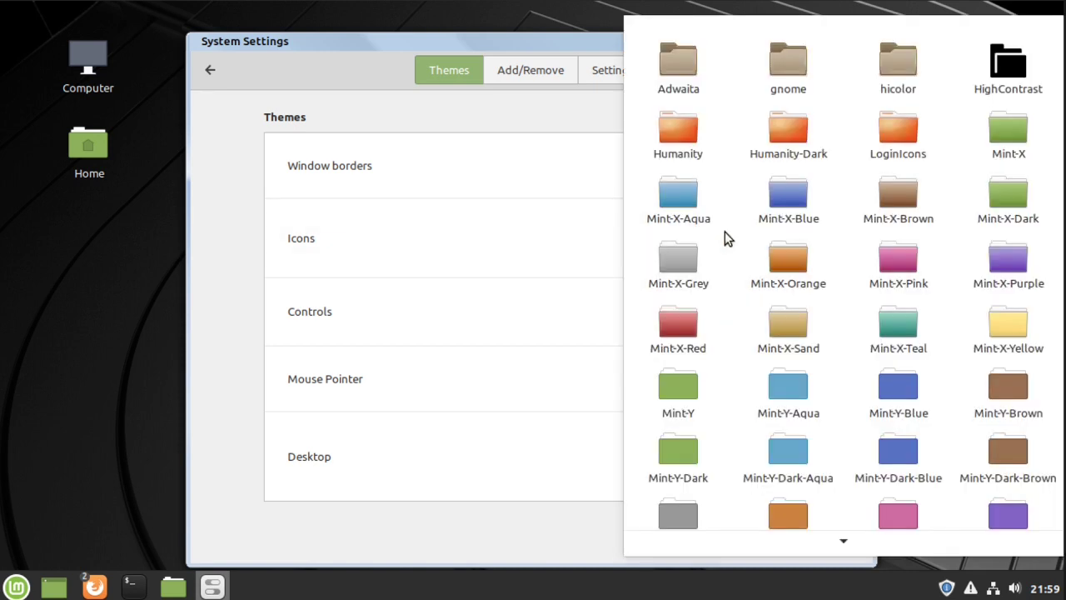
scroll(728, 238, "down", 3)
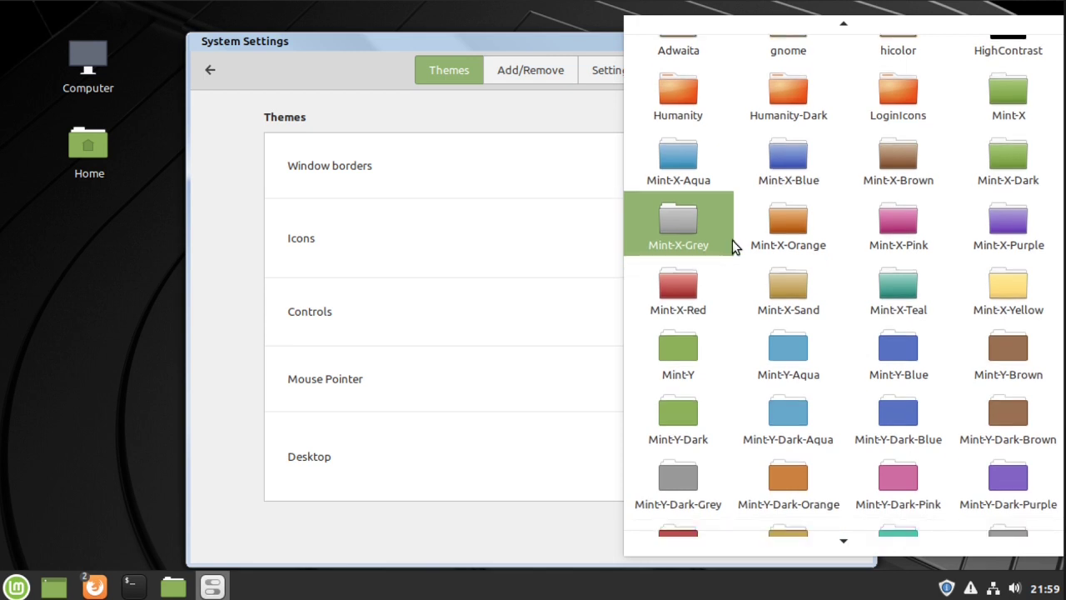
scroll(733, 245, "down", 1)
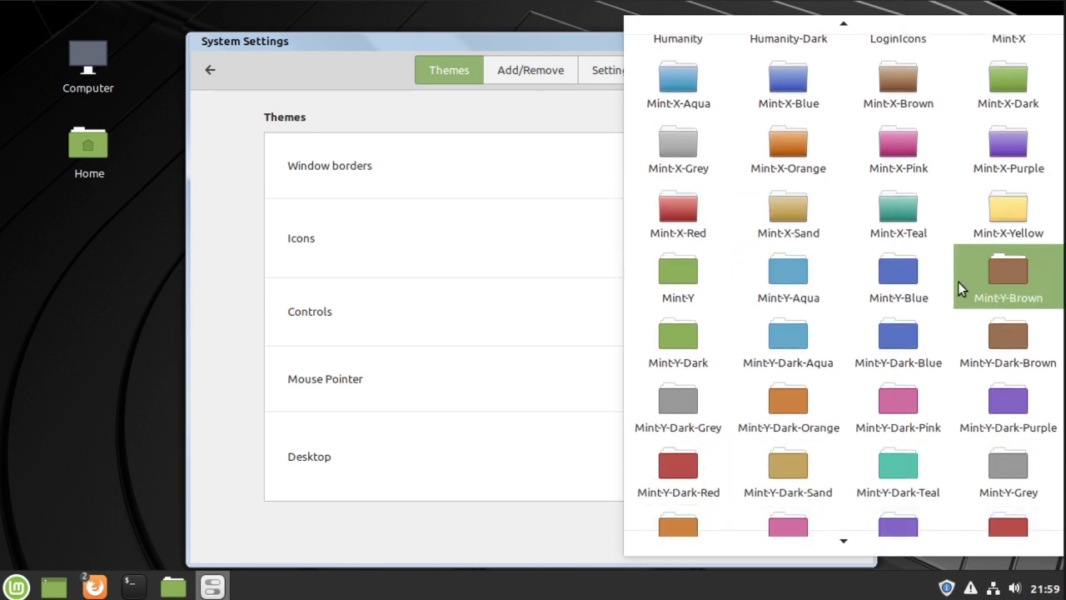
scroll(1001, 299, "down", 2)
scroll(999, 316, "down", 3)
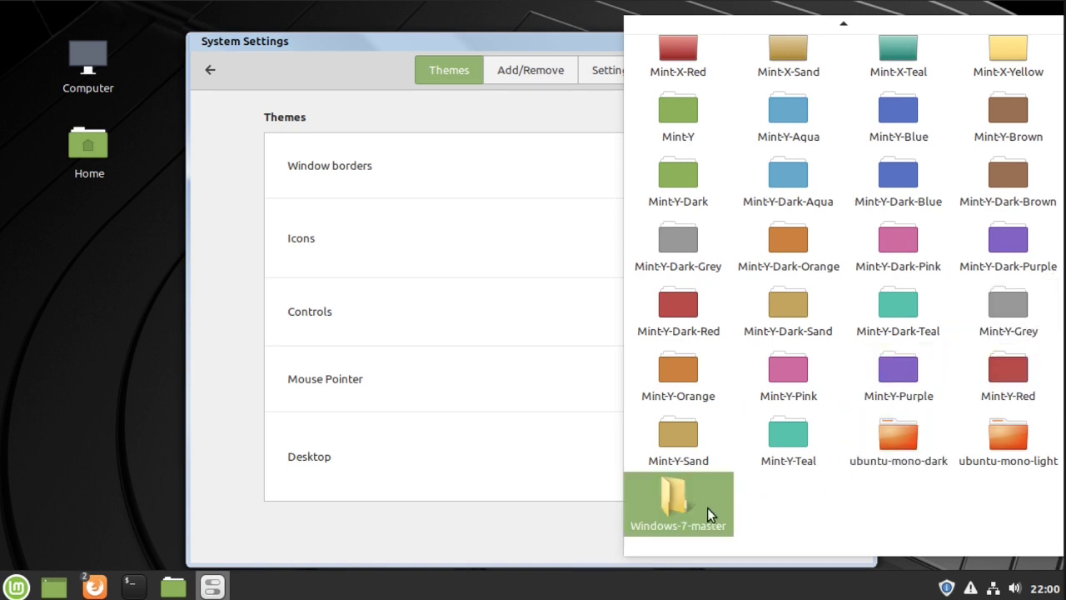
left_click(683, 510)
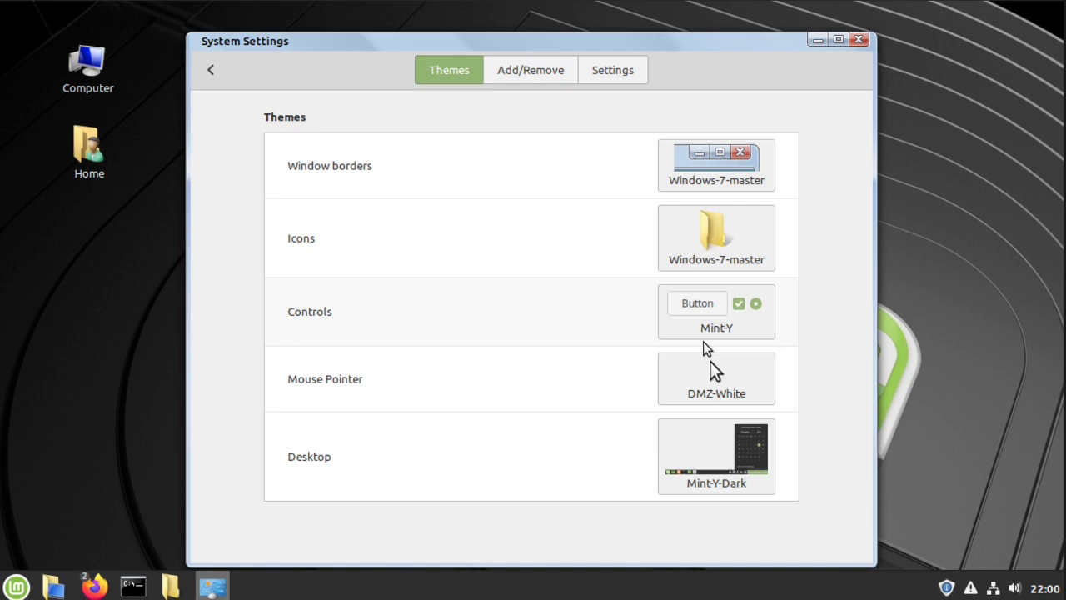
Set the controls and desktop themes to Windows-7-master, then close System Settings.
left_click(710, 332)
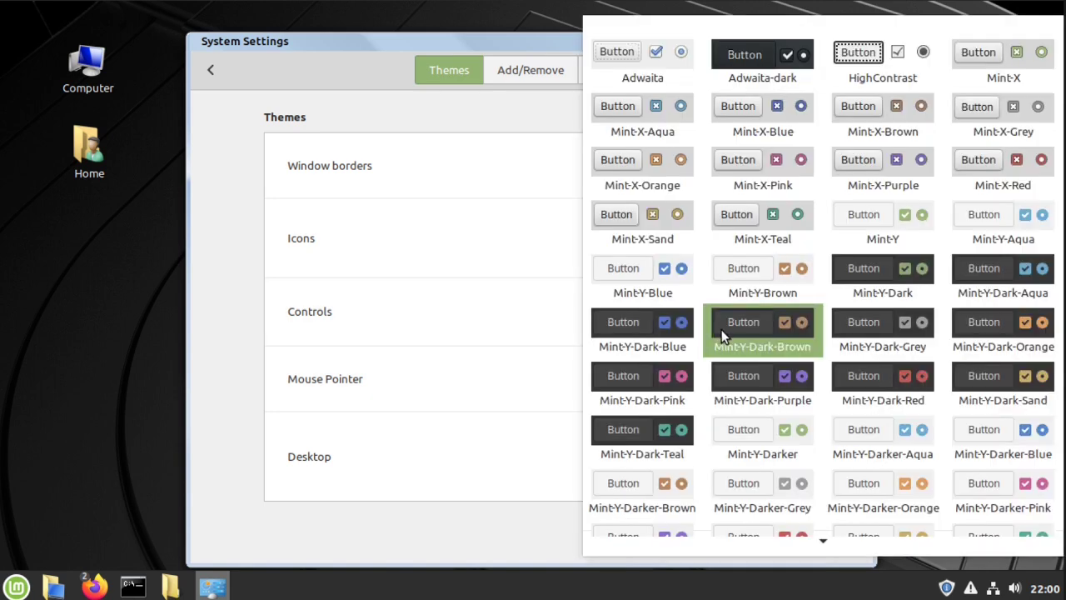
scroll(737, 339, "down", 3)
scroll(741, 345, "down", 1)
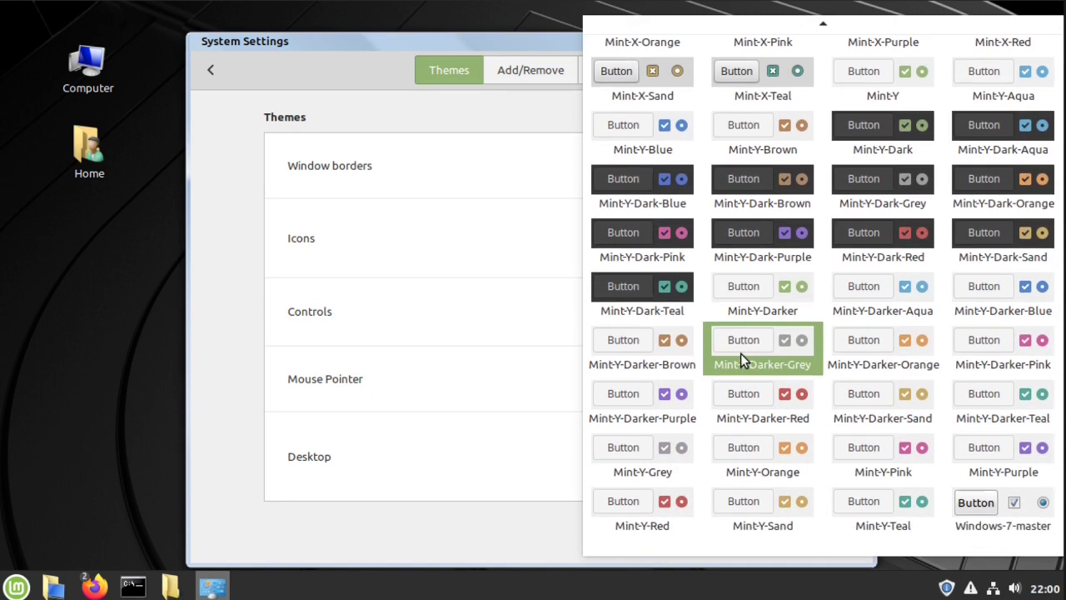
left_click(978, 506)
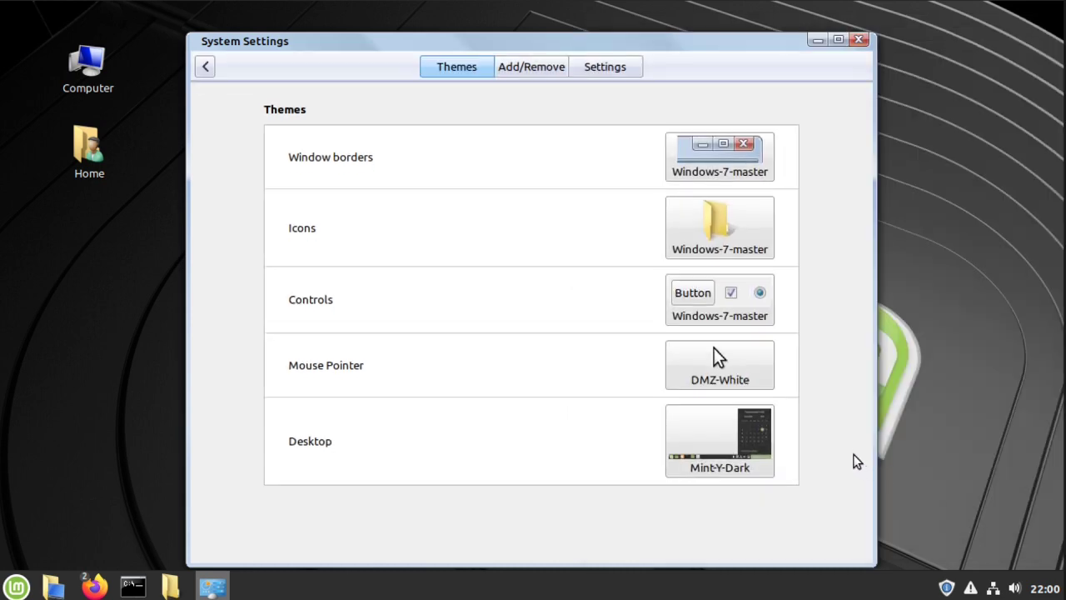
left_click(760, 457)
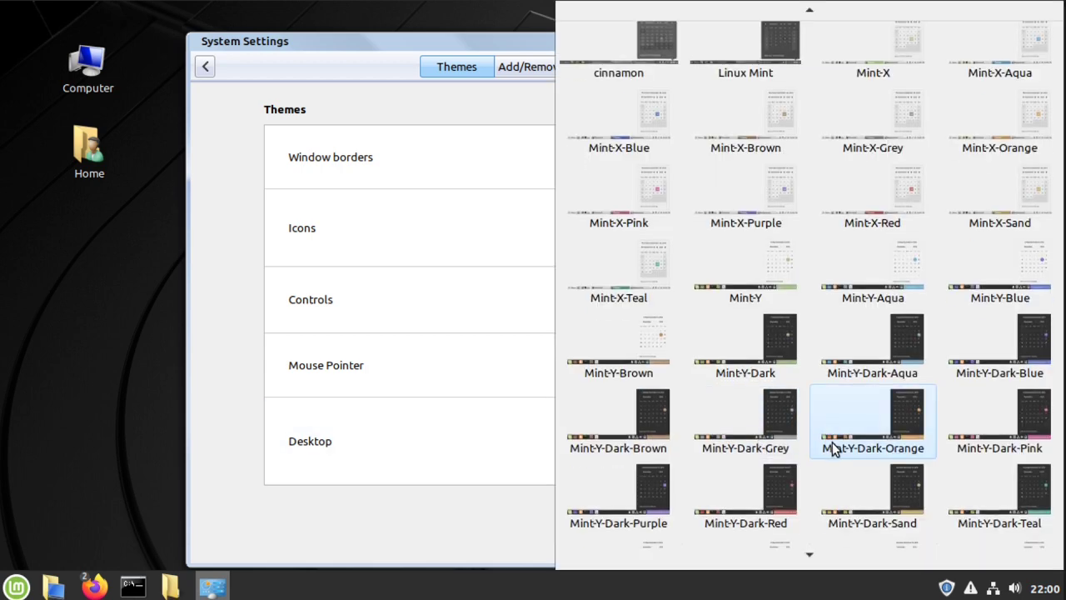
scroll(832, 444, "down", 3)
scroll(832, 444, "down", 1)
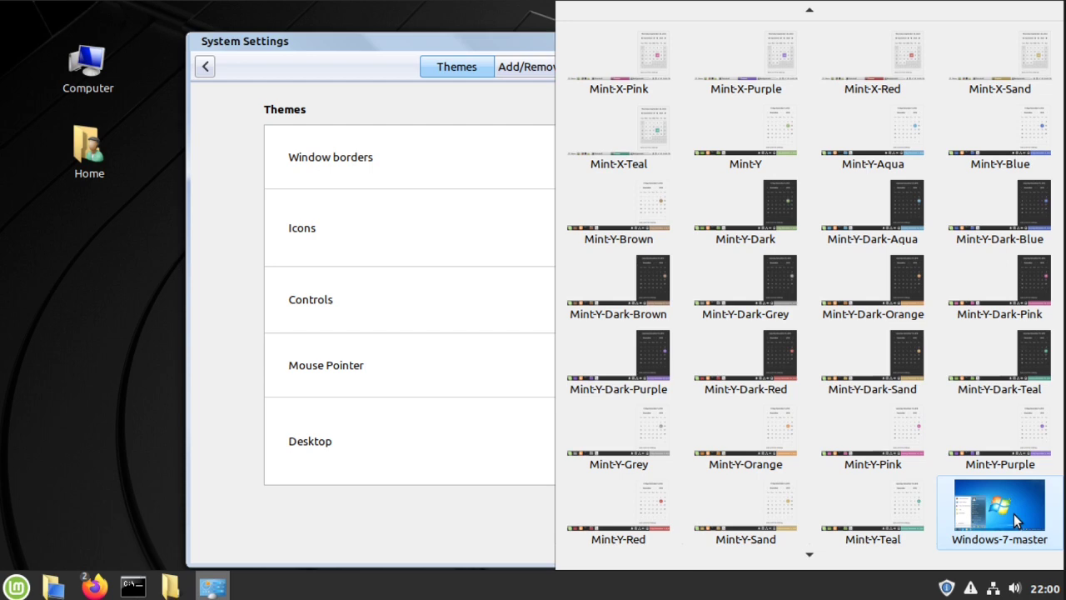
left_click(1013, 513)
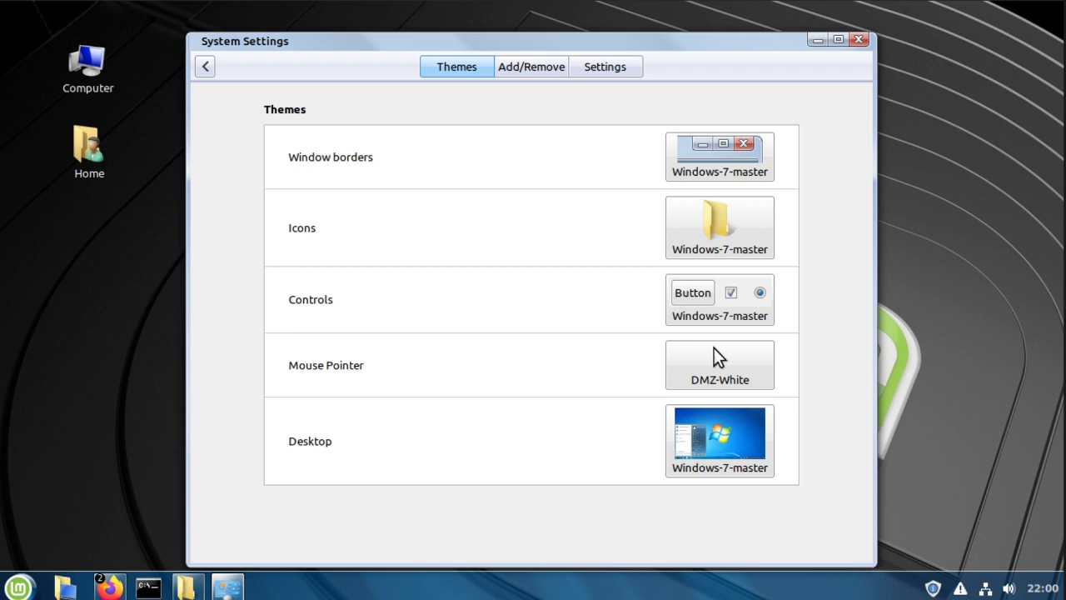
left_click(858, 40)
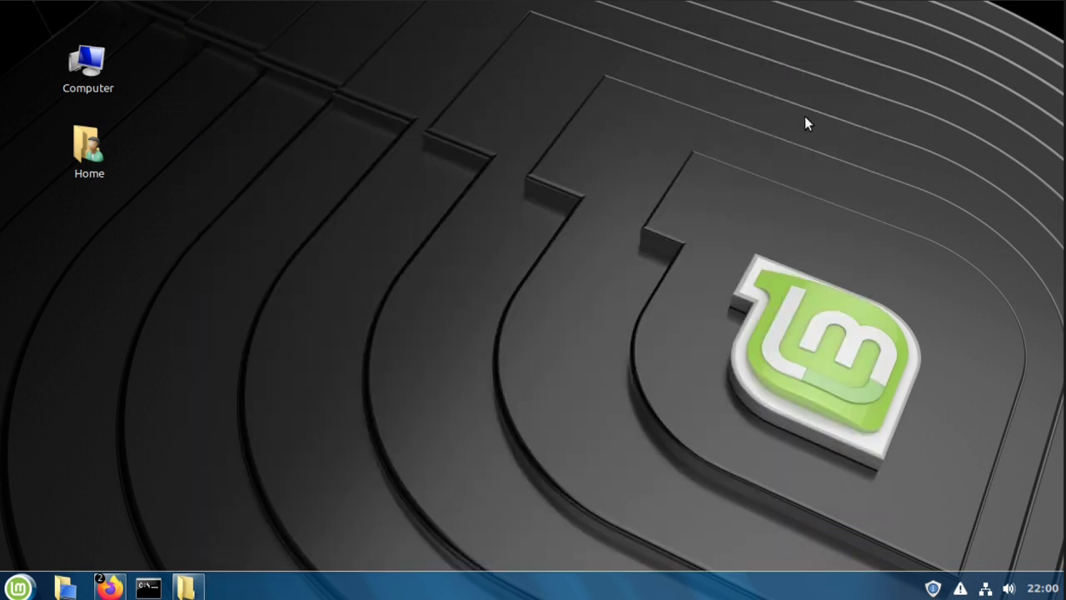
Open the Applets manager from the panel and refresh the Download tab's applet cache, dismissing the server error.
right_click(314, 588)
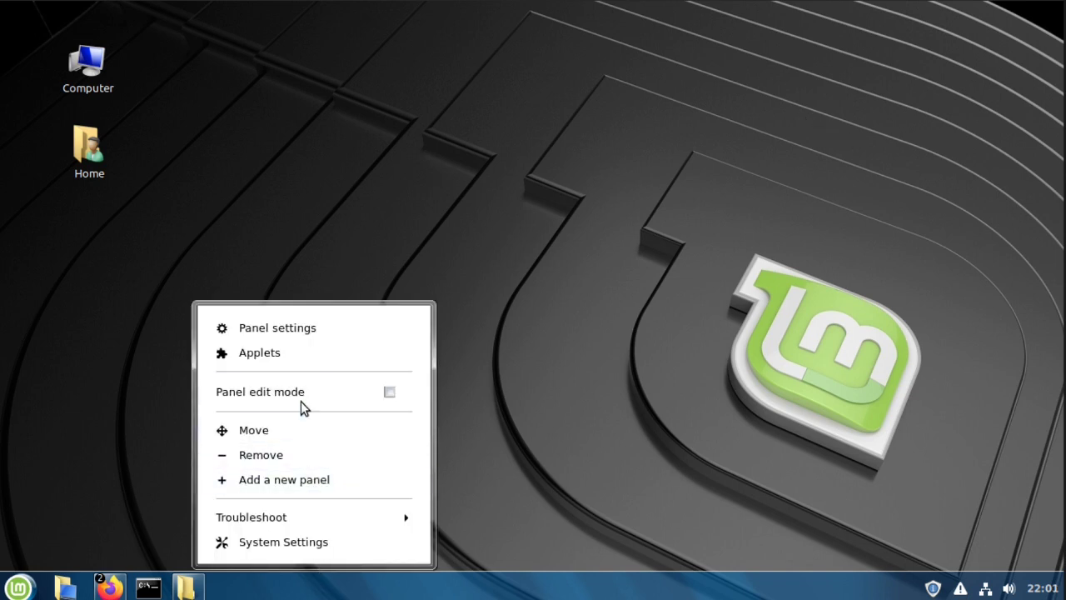
left_click(292, 356)
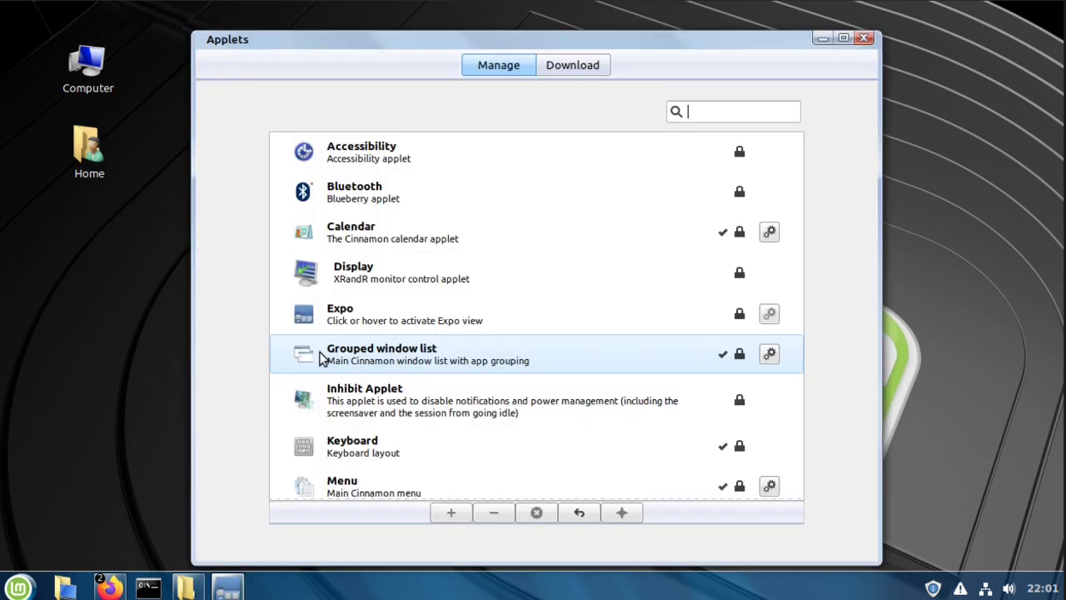
left_click(581, 71)
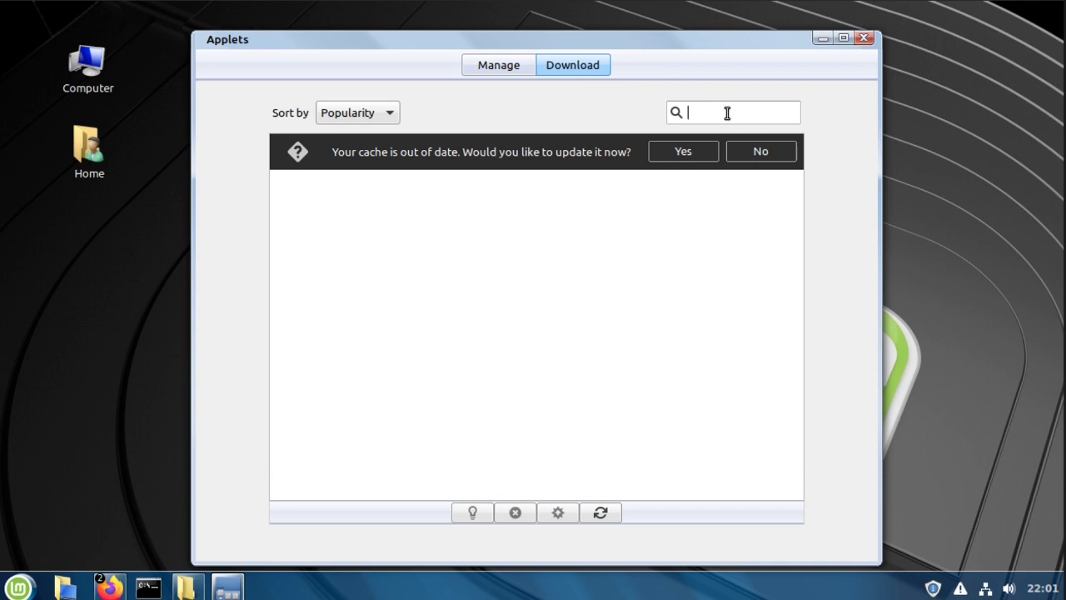
left_click(698, 150)
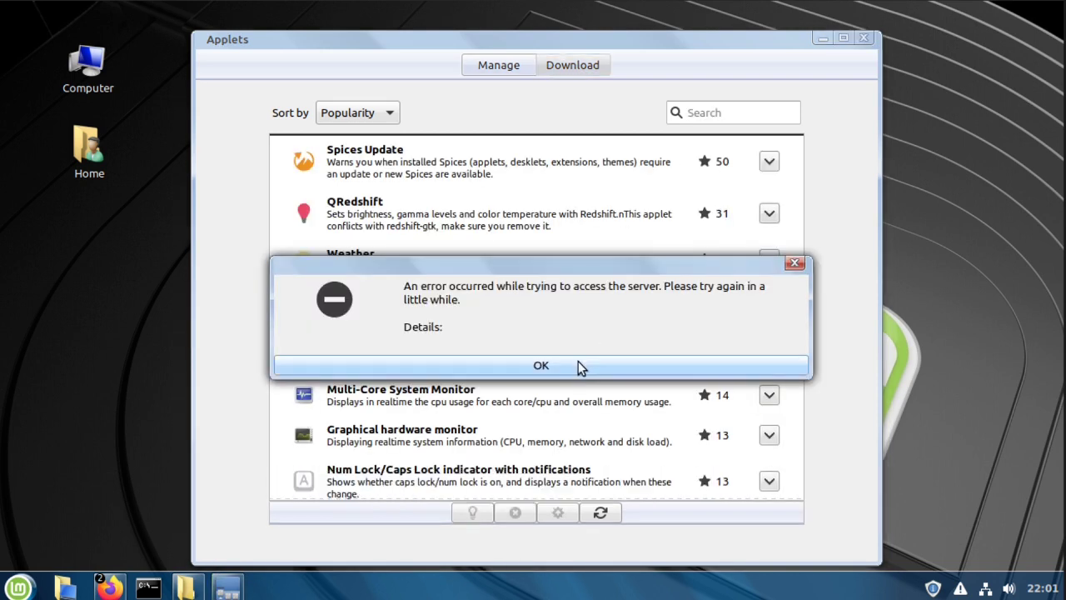
left_click(579, 363)
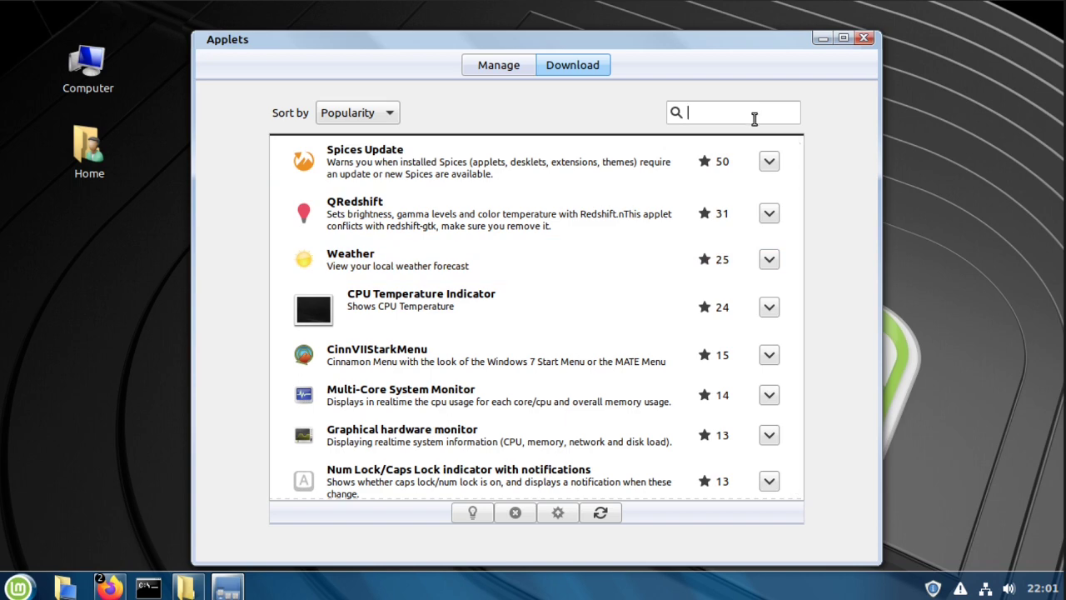
Search 'start menu', install CinnVIIStarkMenu, and view it in the installed applets list.
type("star")
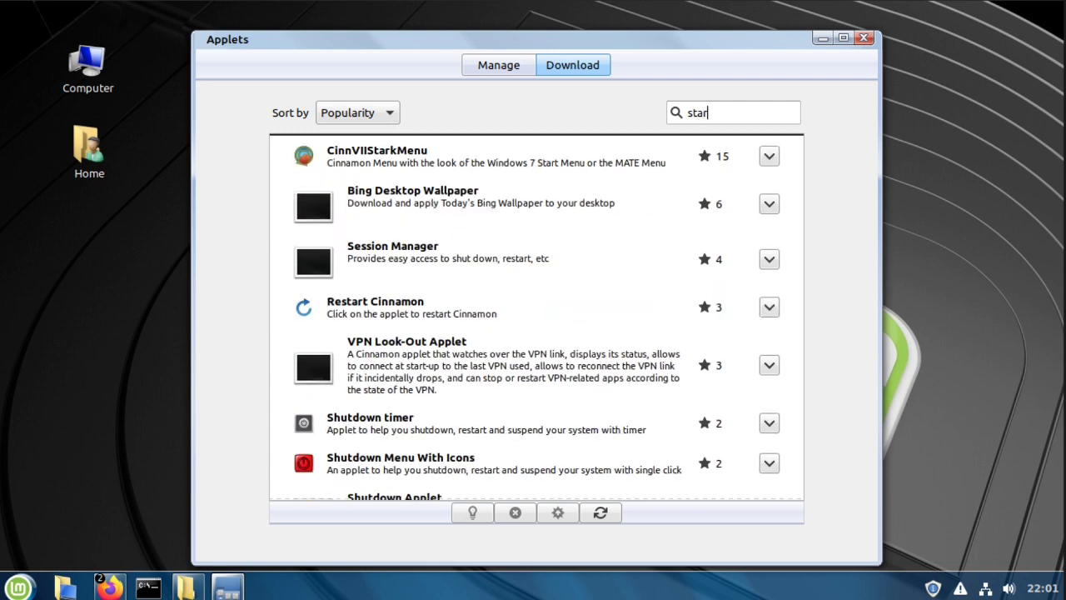
type("t menu")
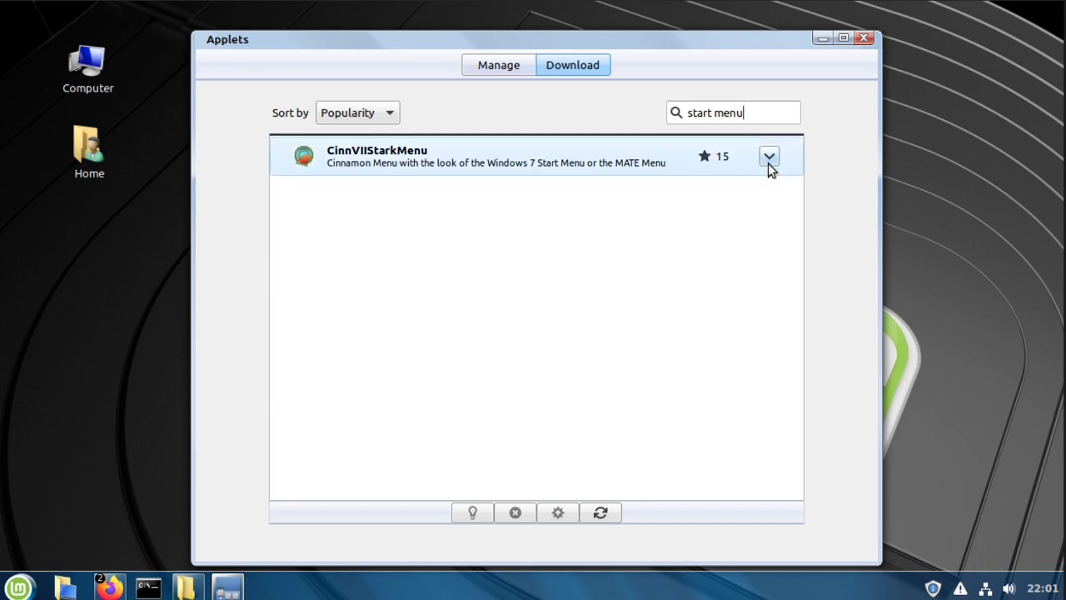
left_click(769, 157)
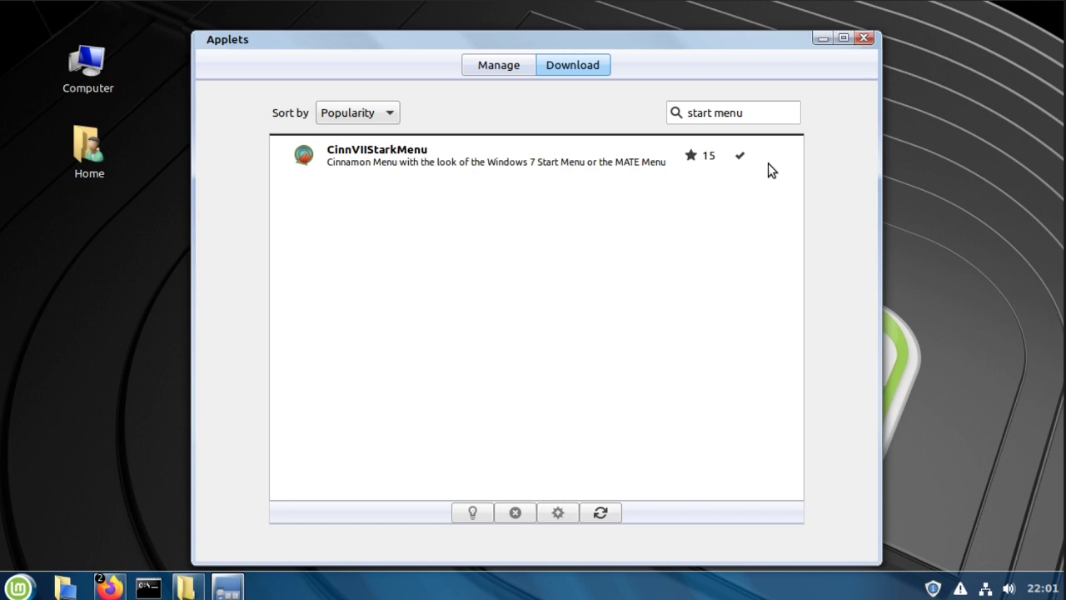
left_click(498, 72)
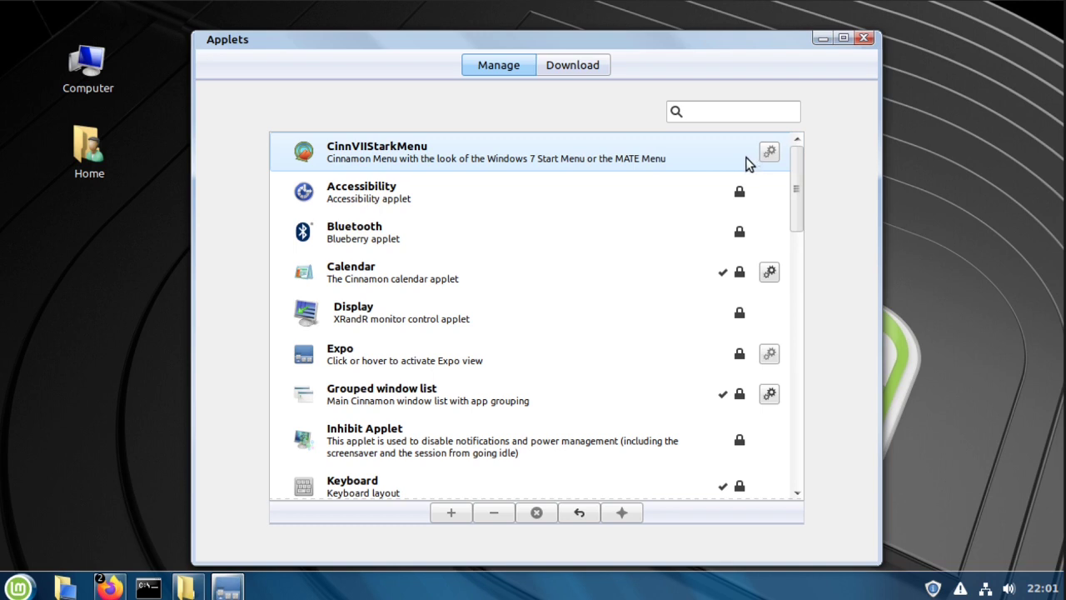
Add CinnVIIStarkMenu from the installed applets list to the panel.
left_click(684, 158)
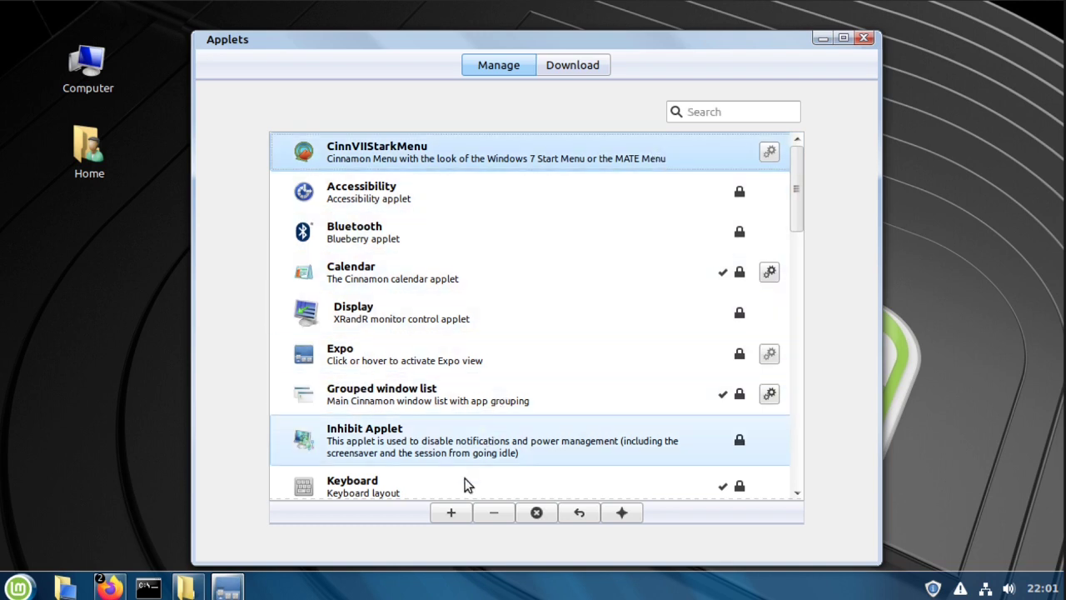
left_click(456, 513)
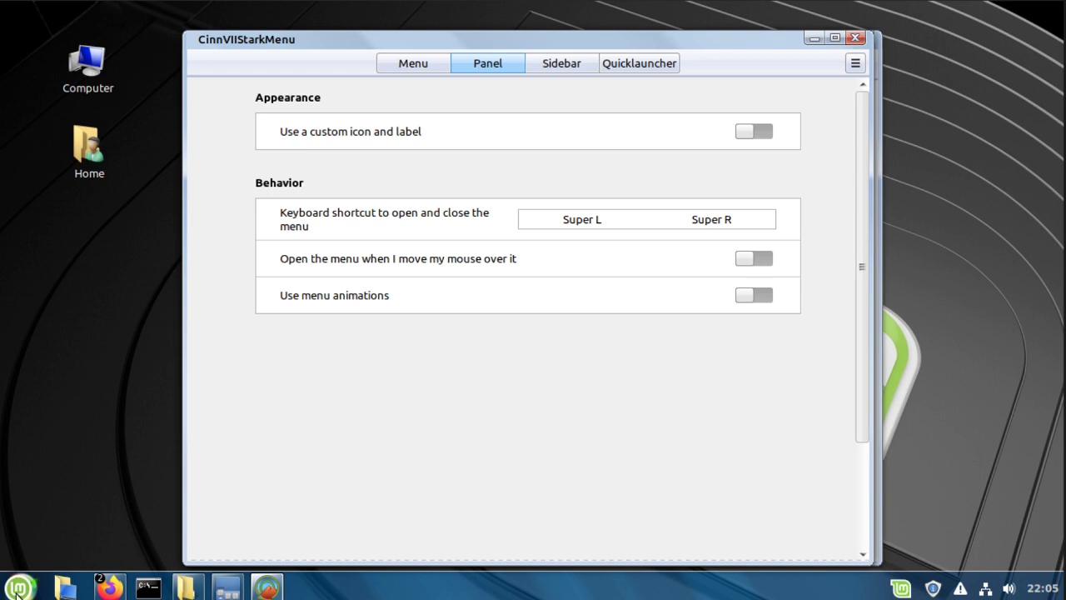
Remove the default Mint 'Menu' applet from the panel, confirming the removal.
right_click(16, 589)
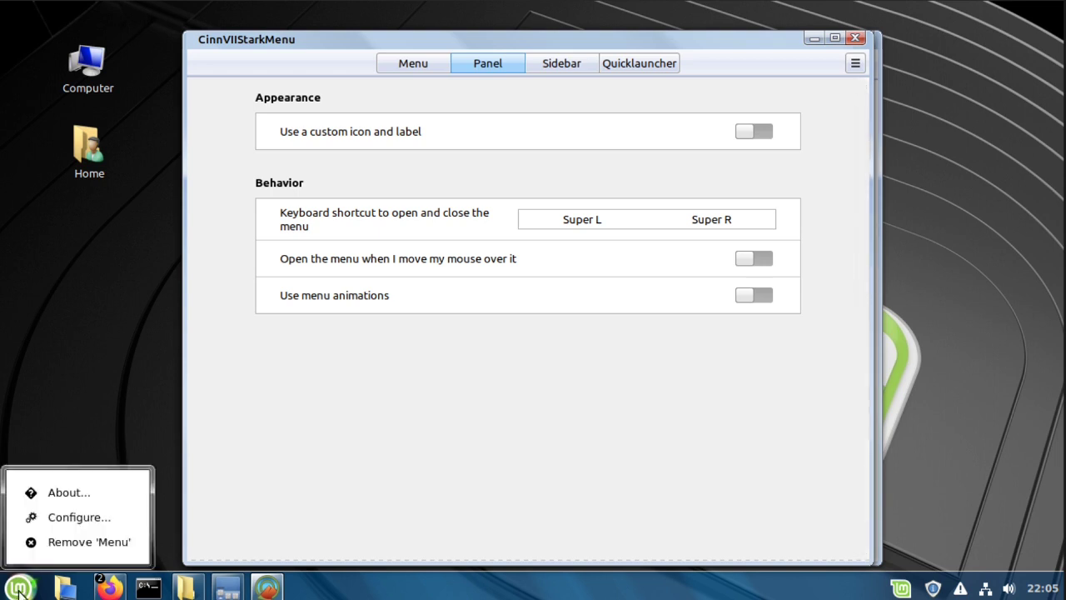
left_click(62, 543)
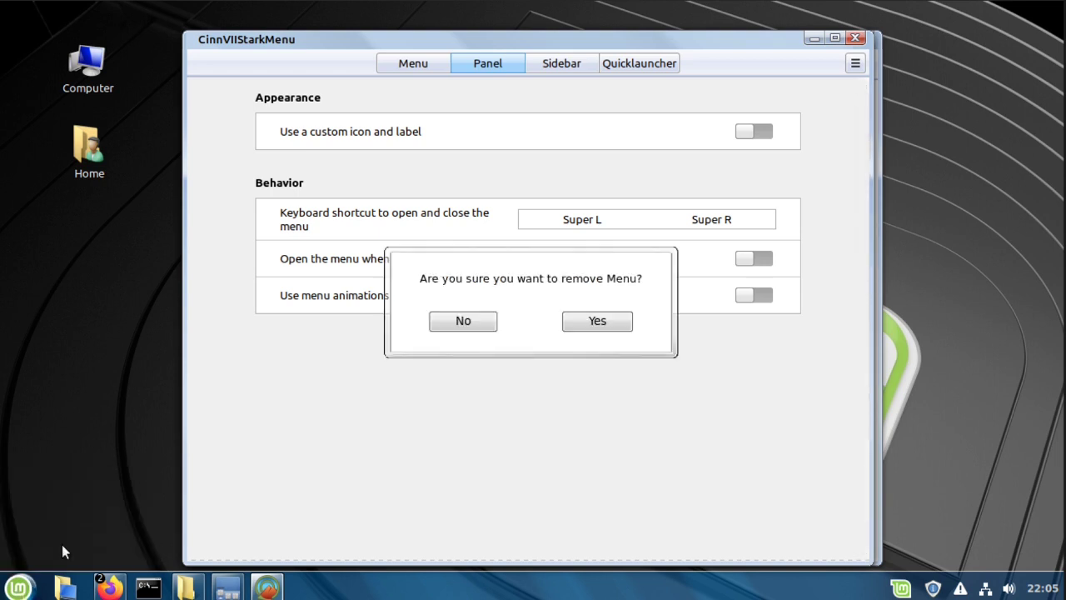
left_click(578, 325)
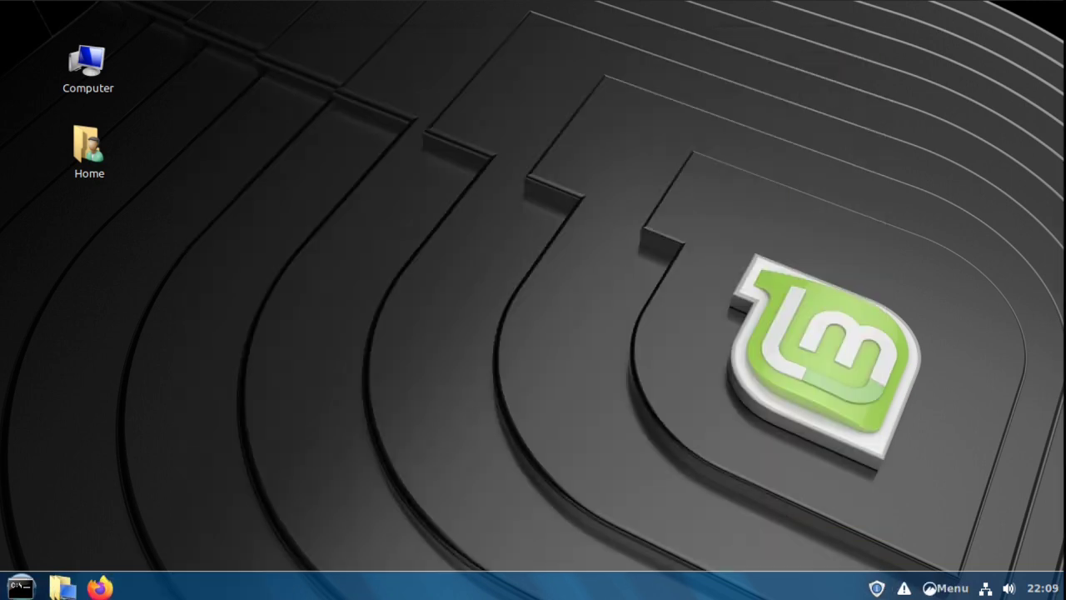
Turn on panel edit mode and drag the Stark menu applet to the panel's far left.
right_click(560, 591)
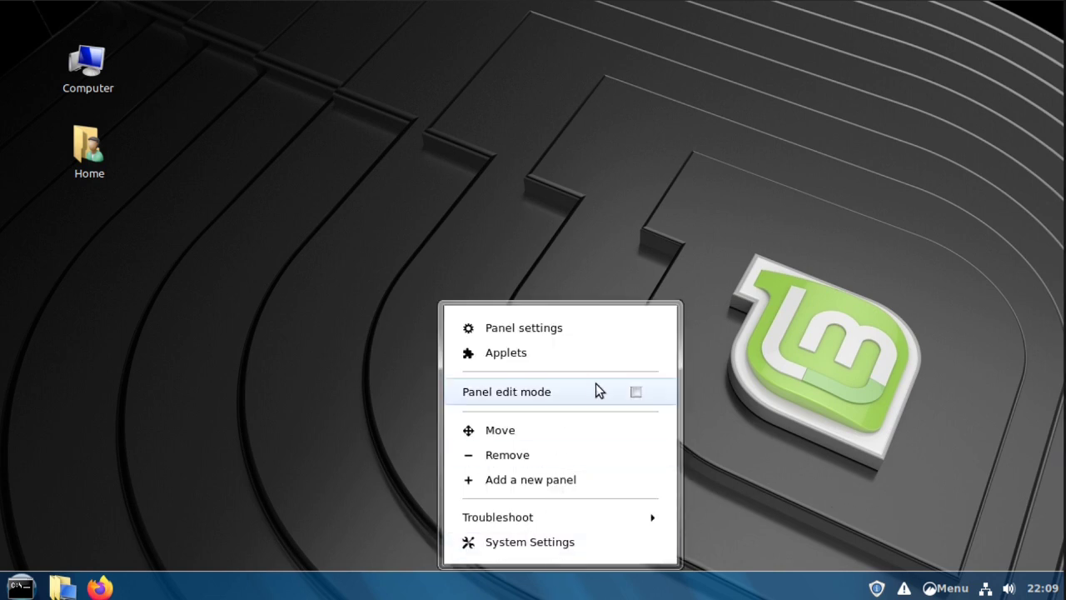
left_click(635, 392)
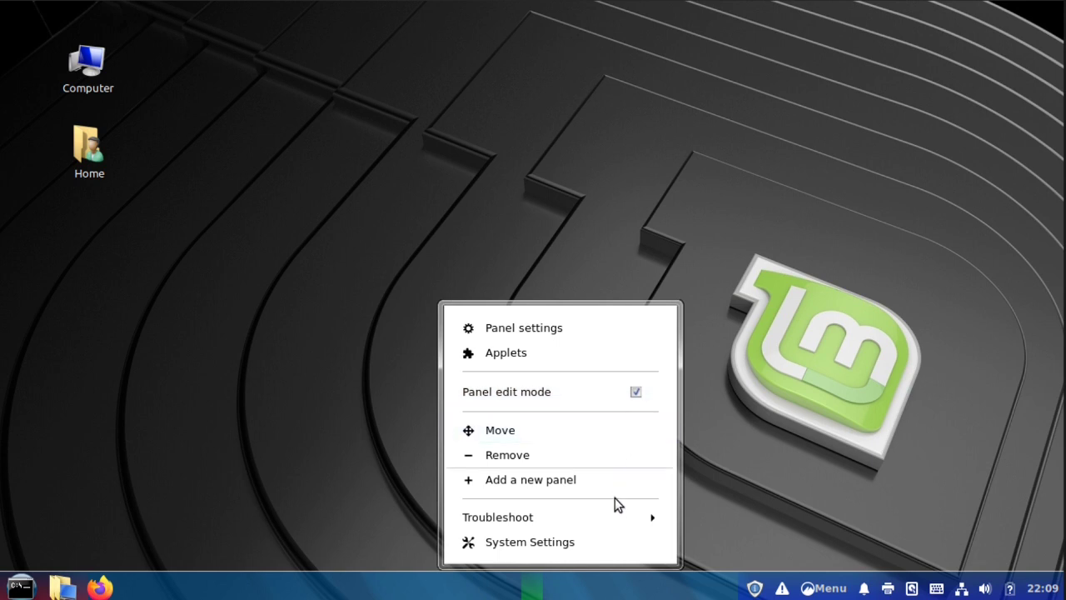
left_click(809, 591)
left_click_drag(810, 592, 9, 593)
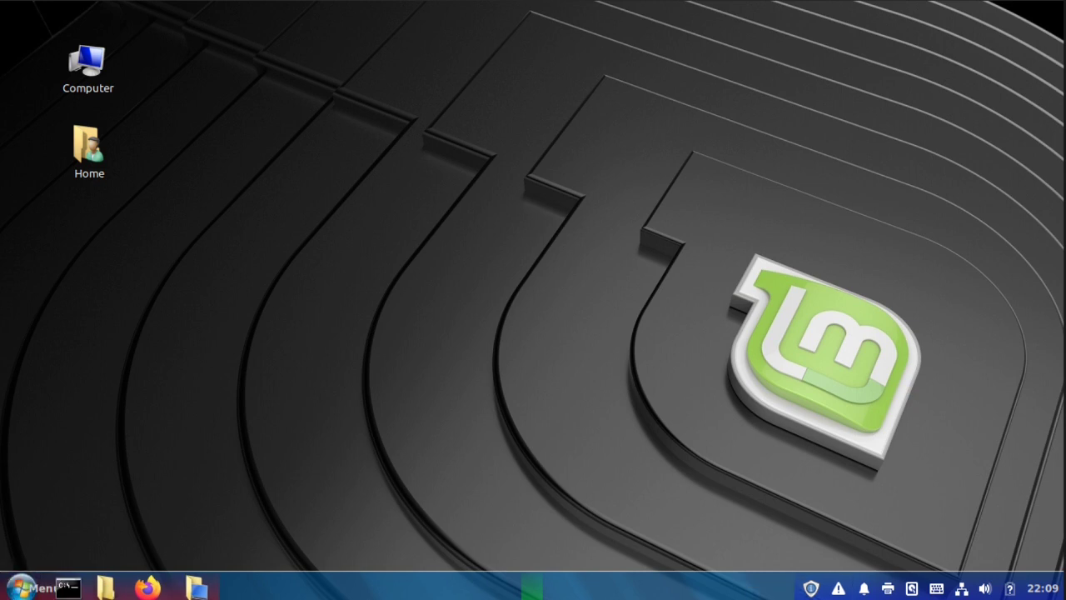
Turn panel edit mode back off.
right_click(463, 589)
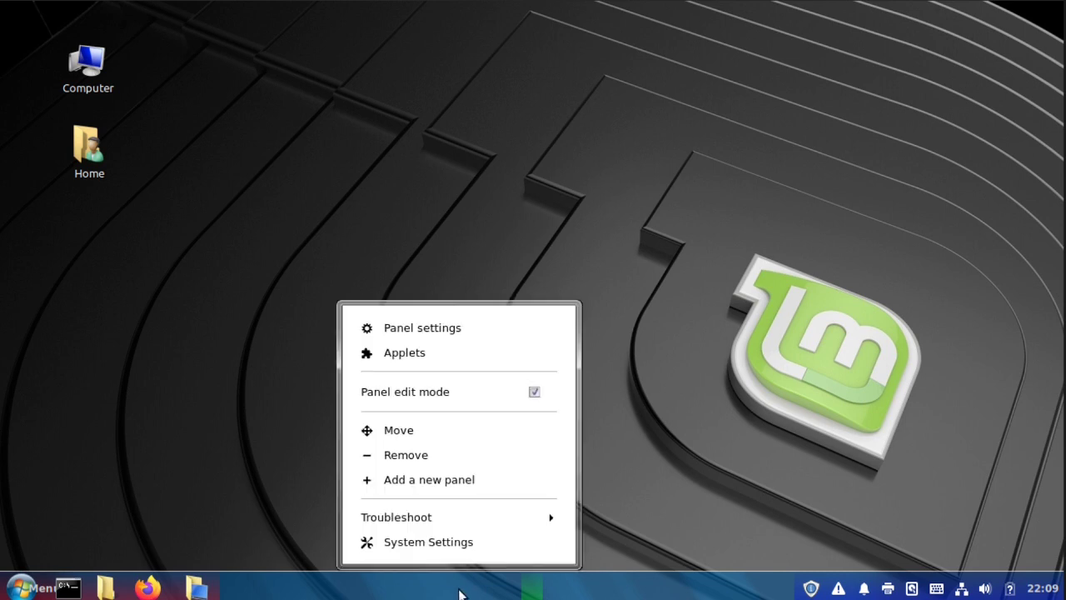
left_click(537, 400)
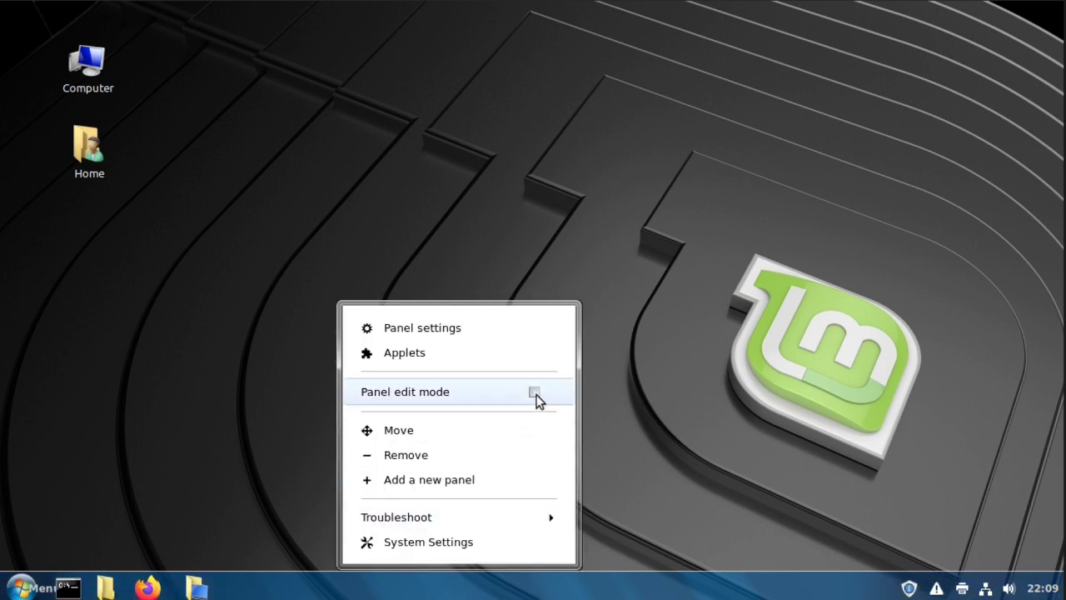
left_click(678, 425)
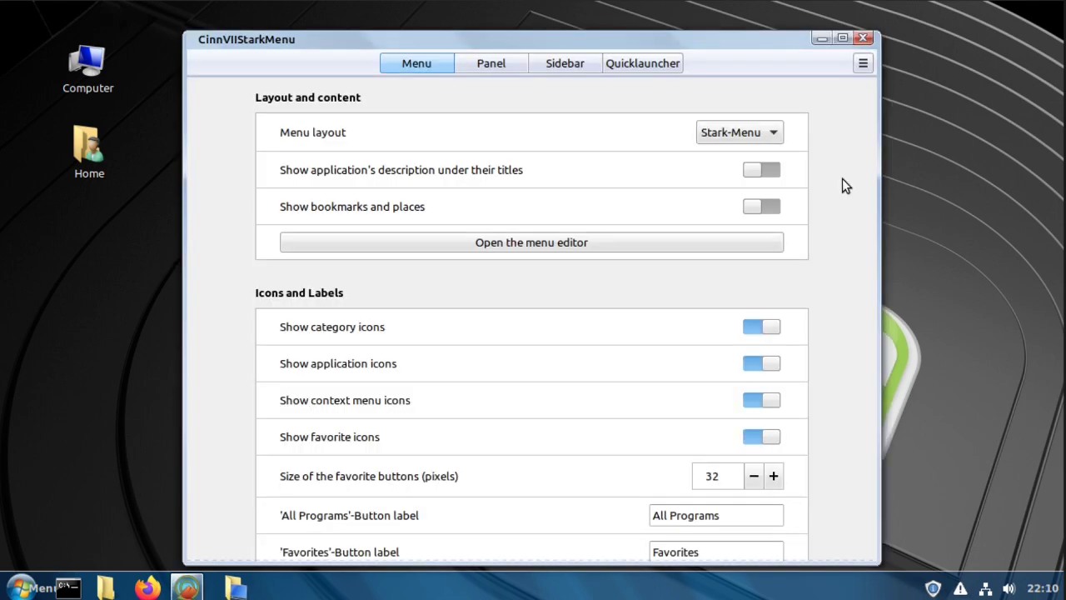
On the Panel tab, delete the 'Menu' label text, re-enable the custom icon and label, and close settings.
left_click(491, 69)
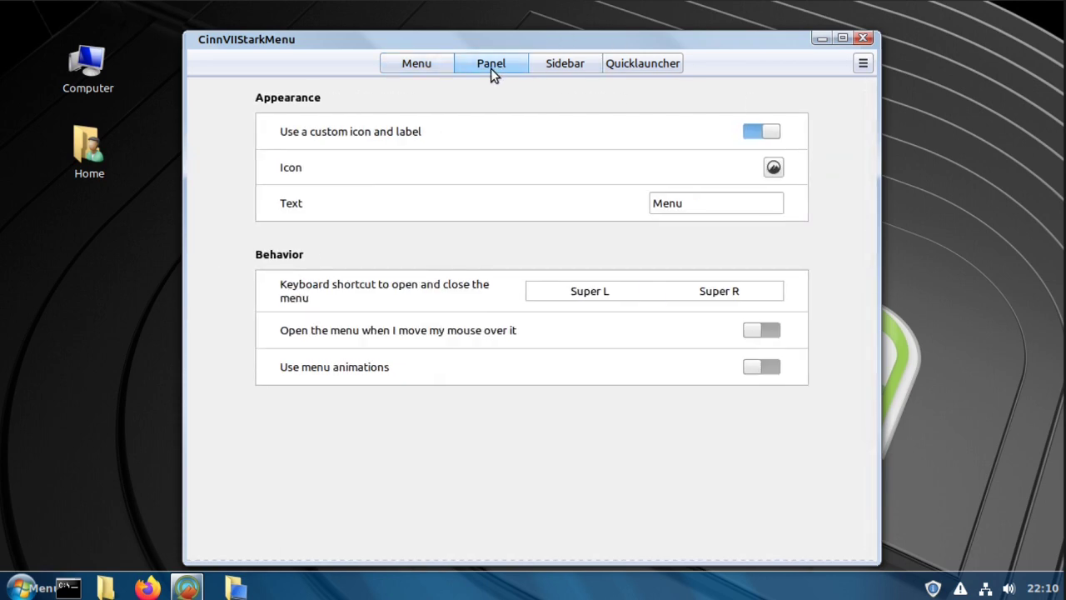
left_click(692, 203)
left_click_drag(692, 203, 602, 203)
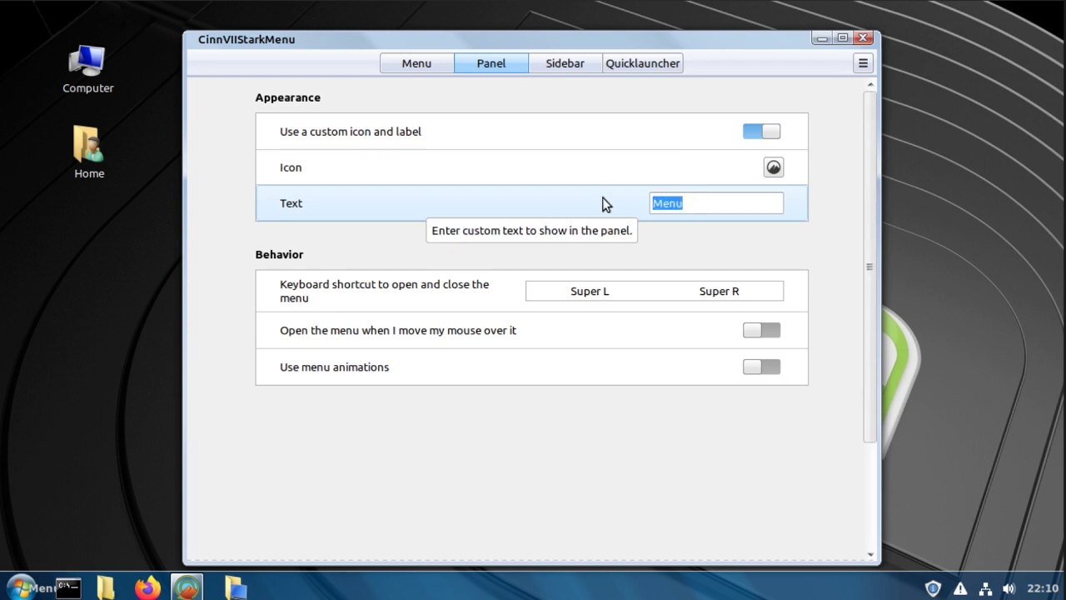
key("BackSpace")
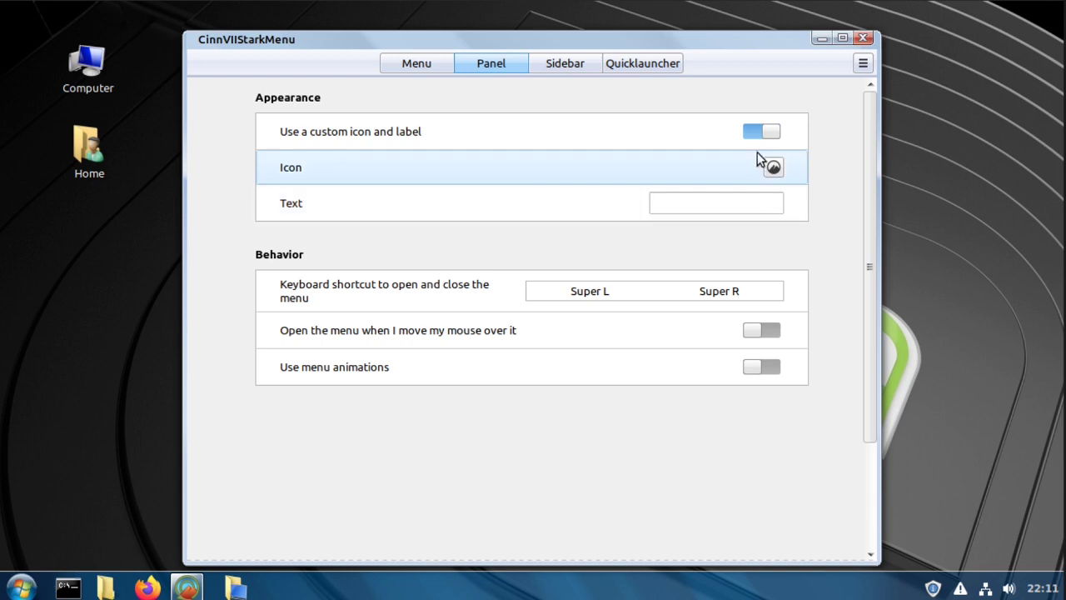
left_click(773, 131)
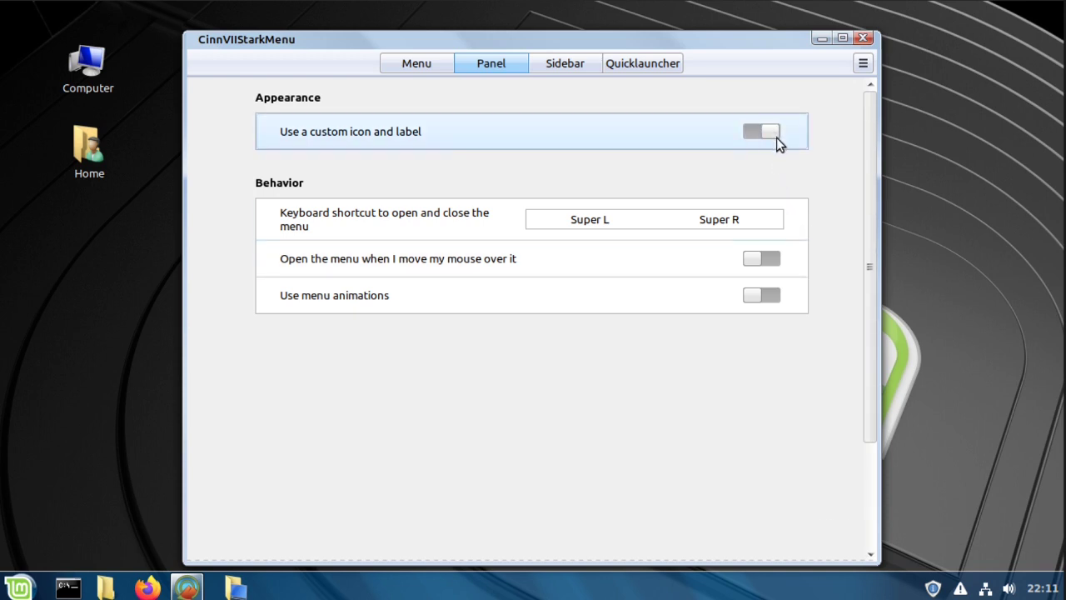
left_click(776, 137)
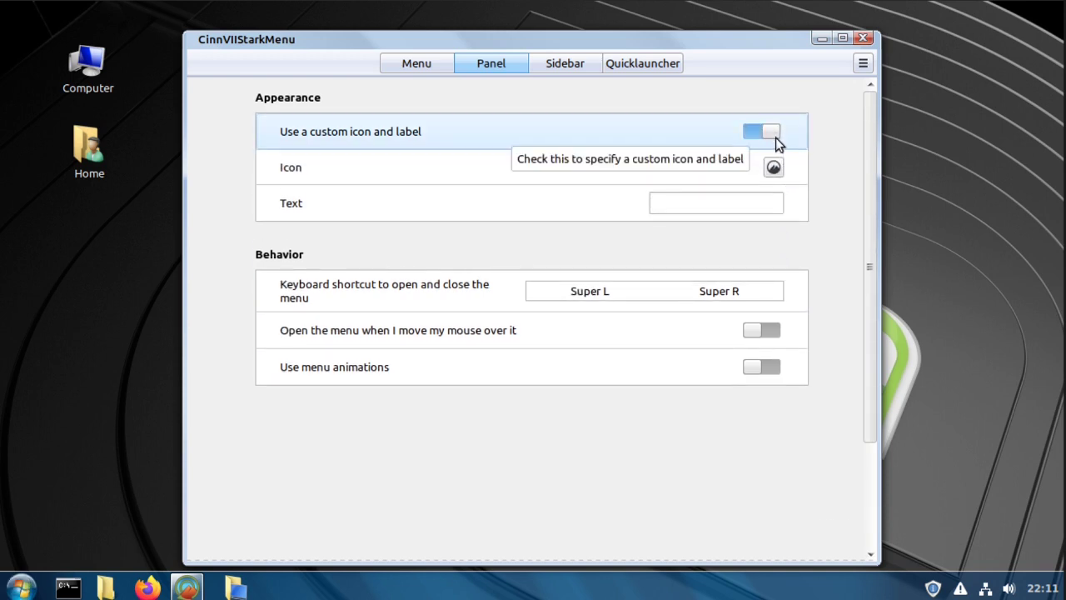
left_click(864, 39)
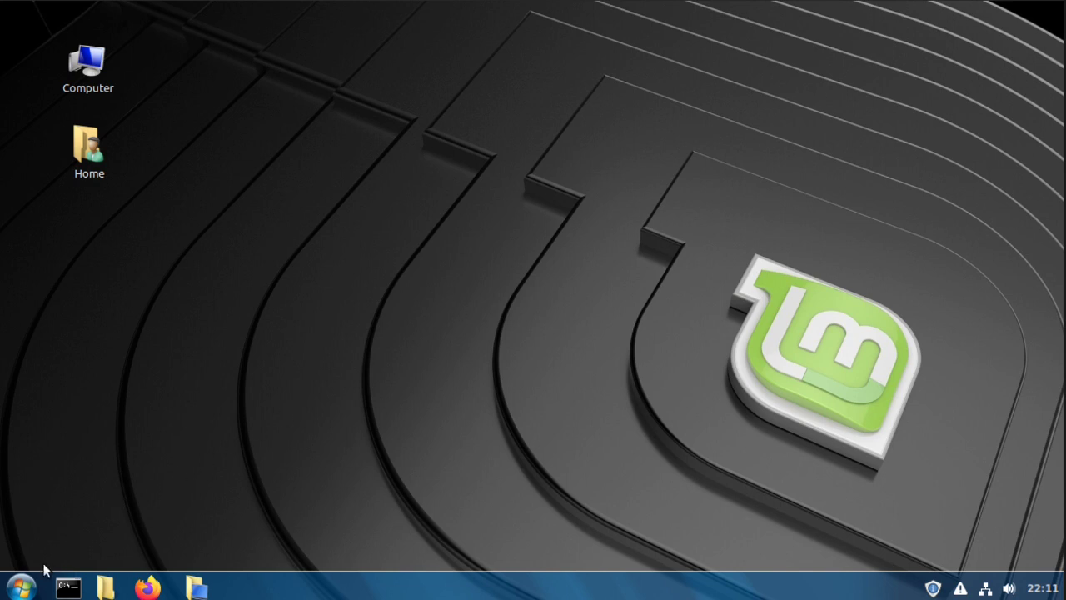
Open the new Stark start menu from the panel.
left_click(22, 592)
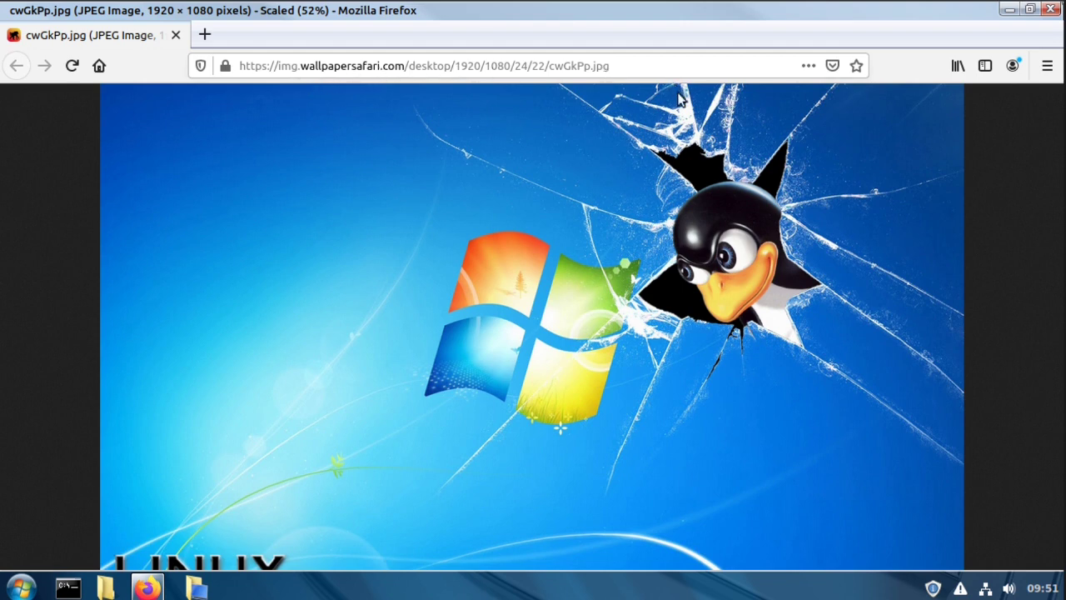
Save the wallpaper image cwGkPp.jpg into Downloads and close Firefox.
right_click(543, 261)
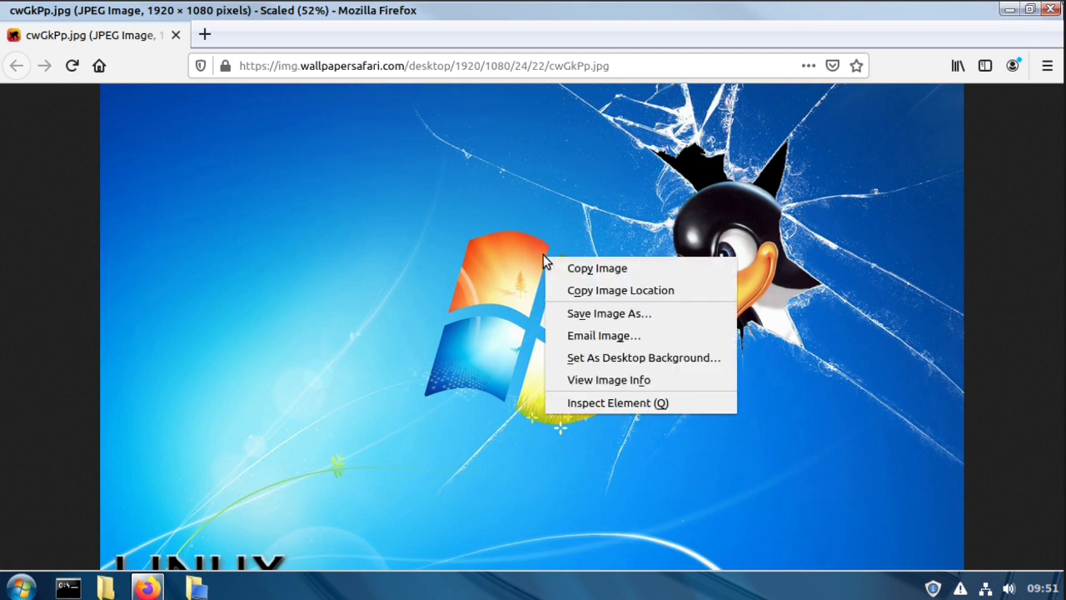
left_click(621, 315)
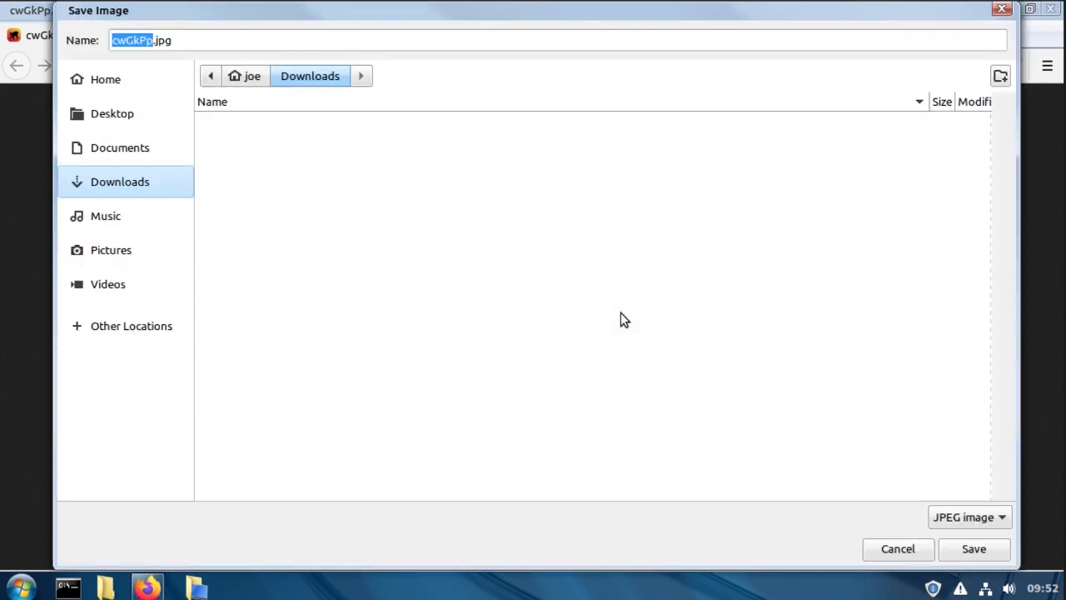
left_click(972, 549)
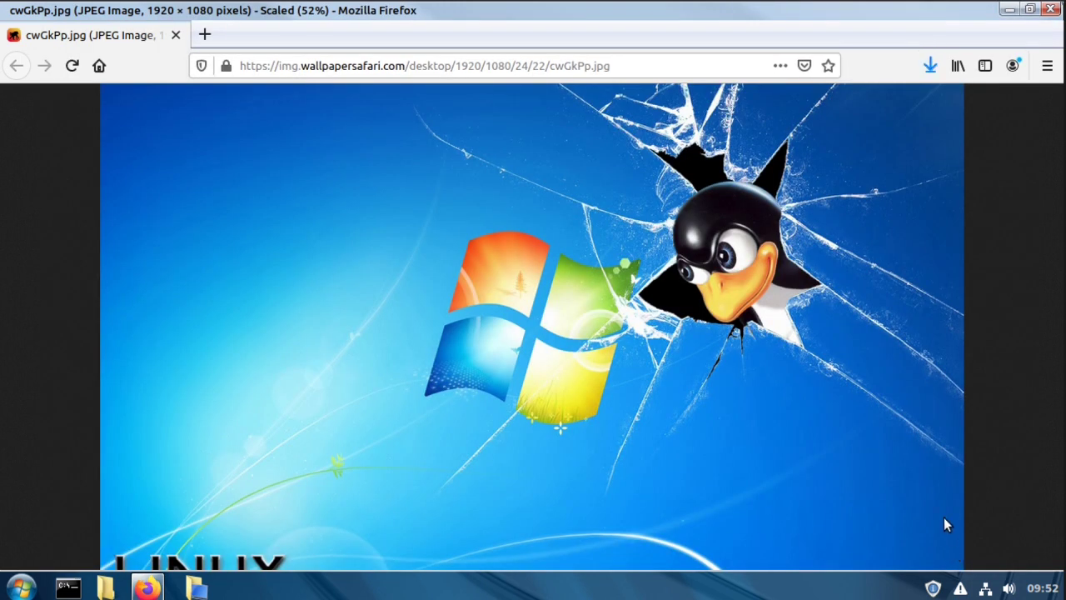
left_click(1051, 10)
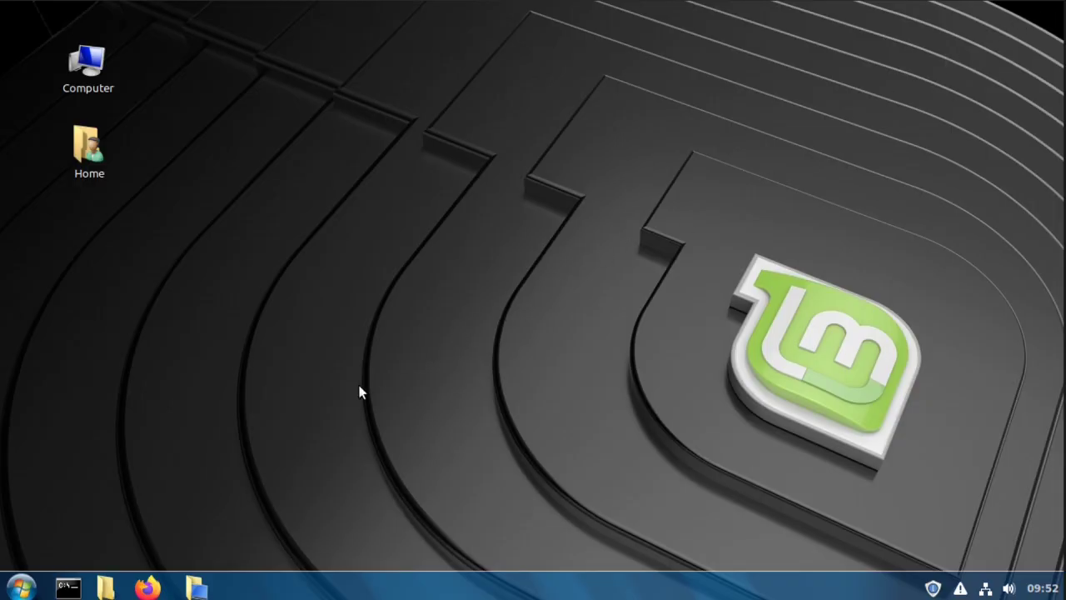
Set Downloads/cwGkPp.jpg as the desktop wallpaper from Nemo, then close the window.
double_click(92, 157)
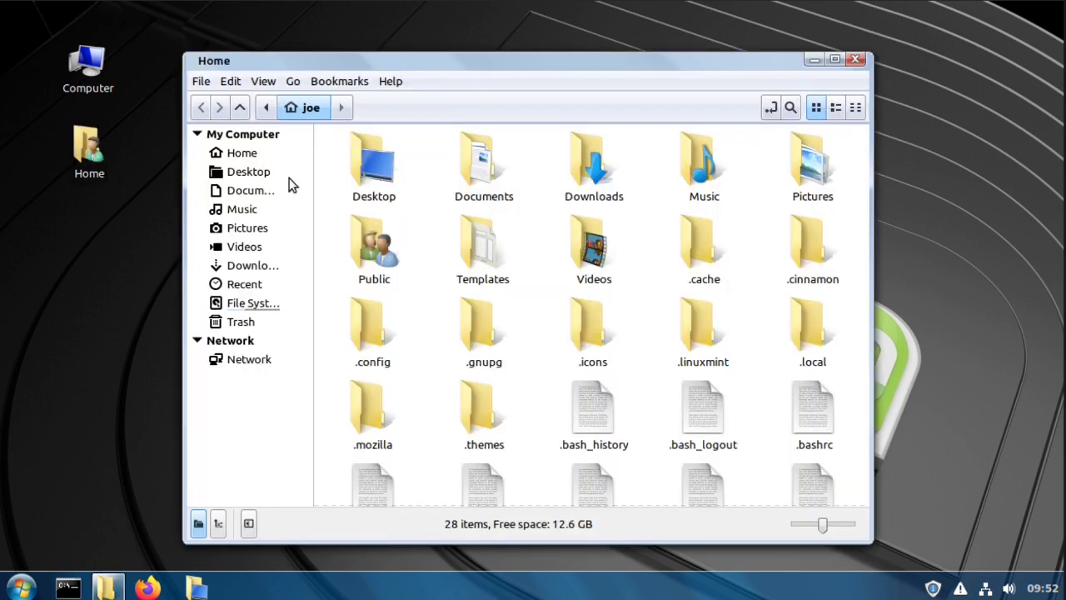
double_click(590, 170)
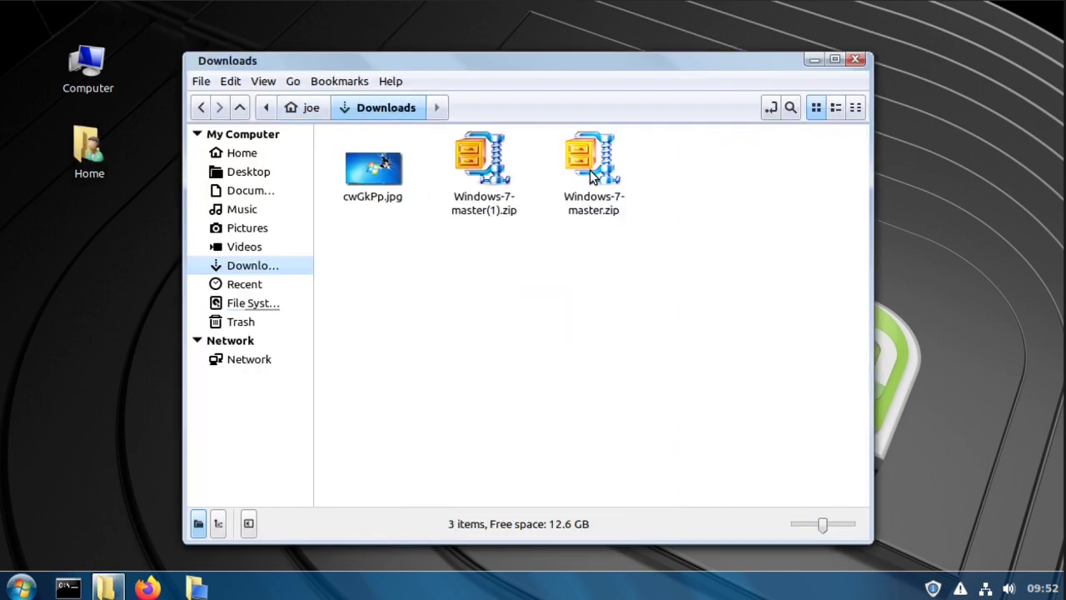
right_click(387, 167)
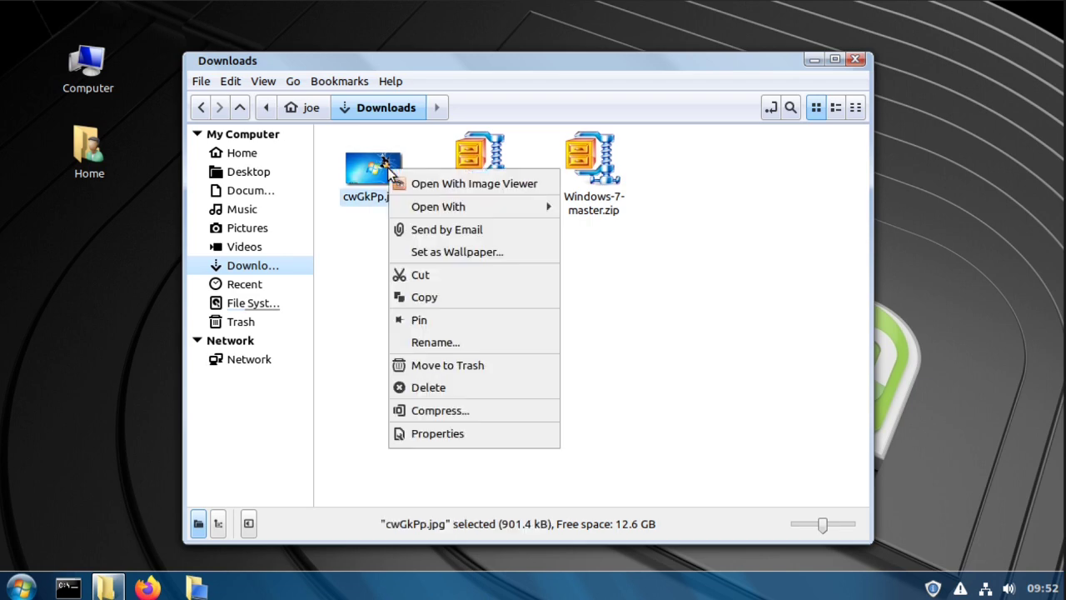
left_click(422, 253)
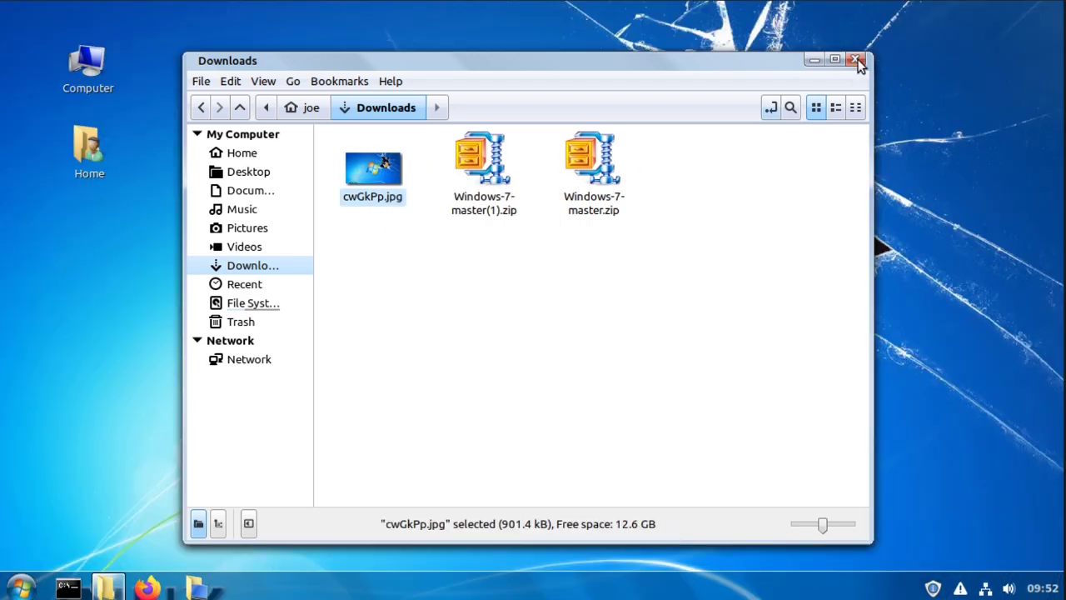
left_click(854, 60)
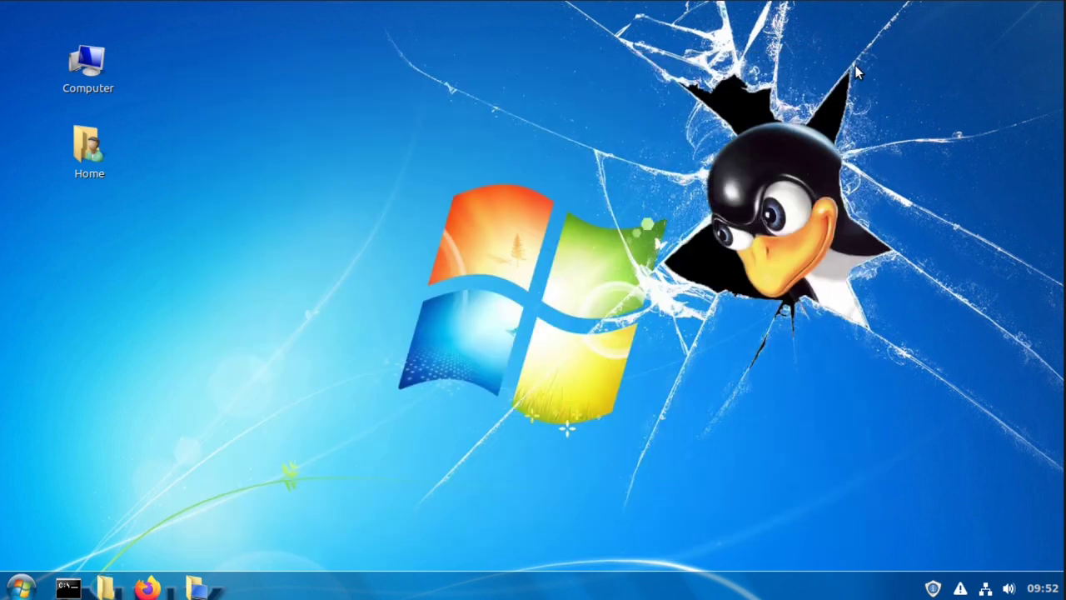